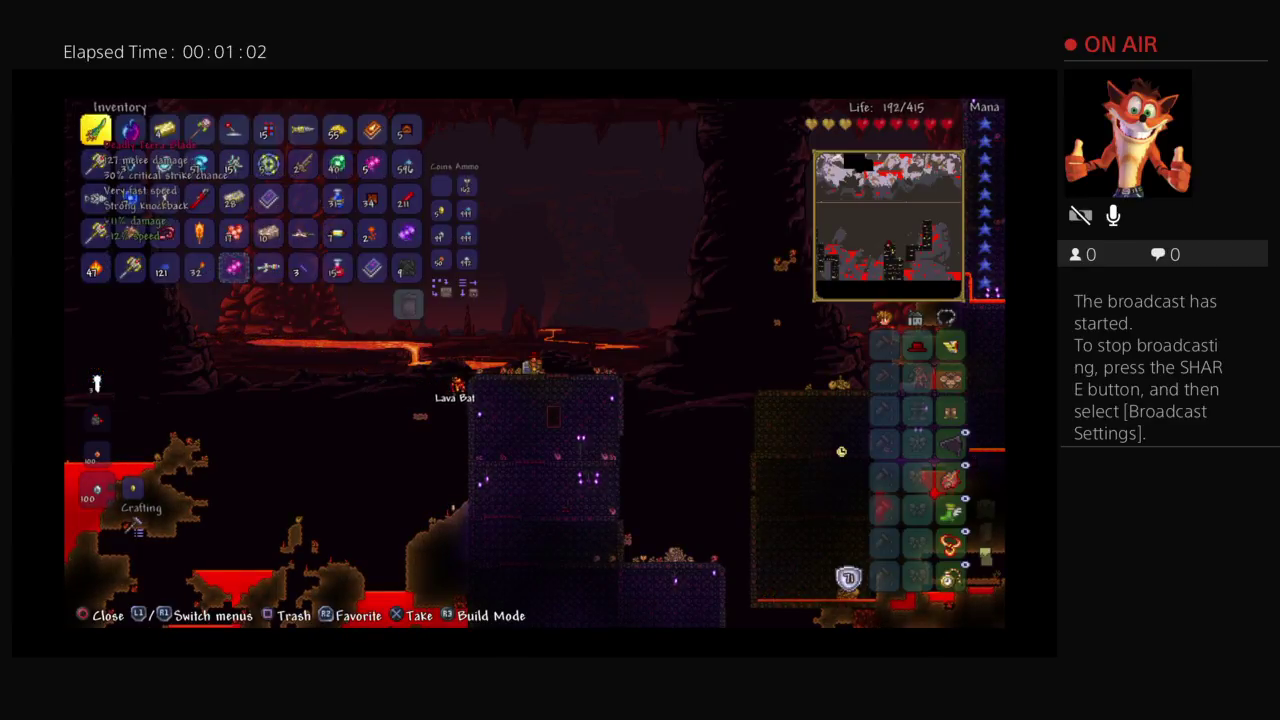
Browse inventory items, close the inventory, then reopen and close it to fight
key(Down)
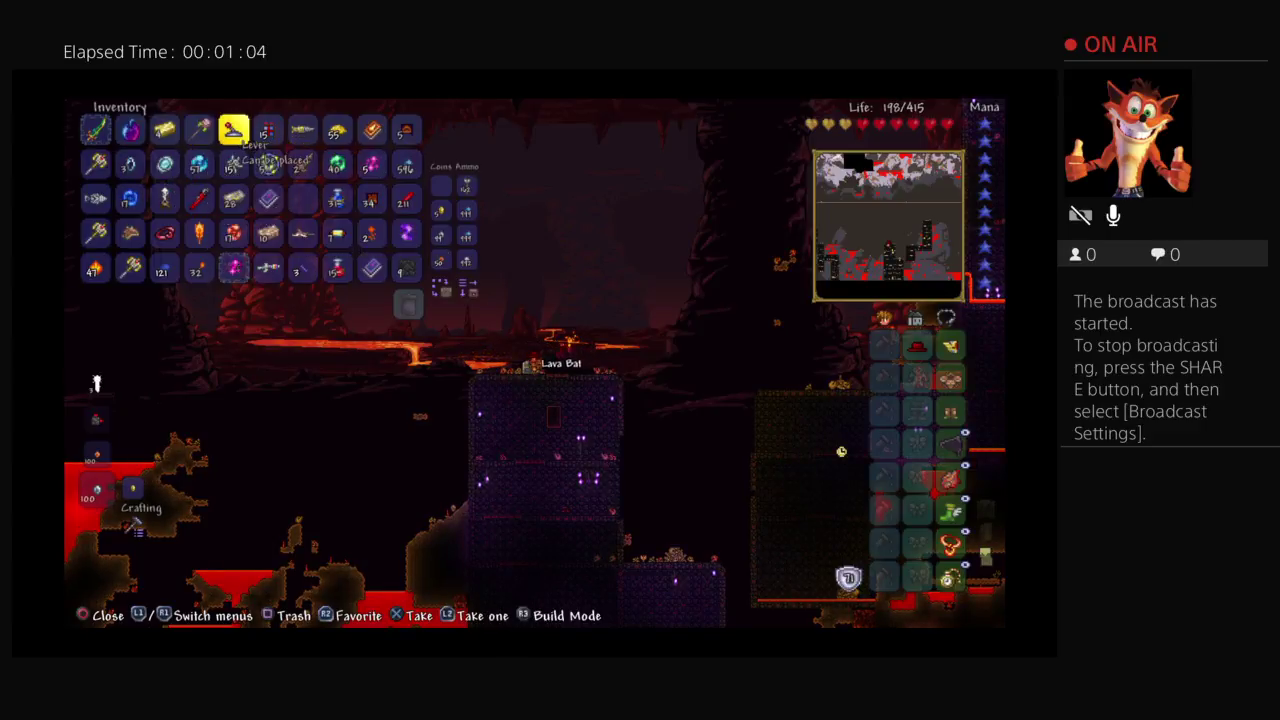
key(Escape)
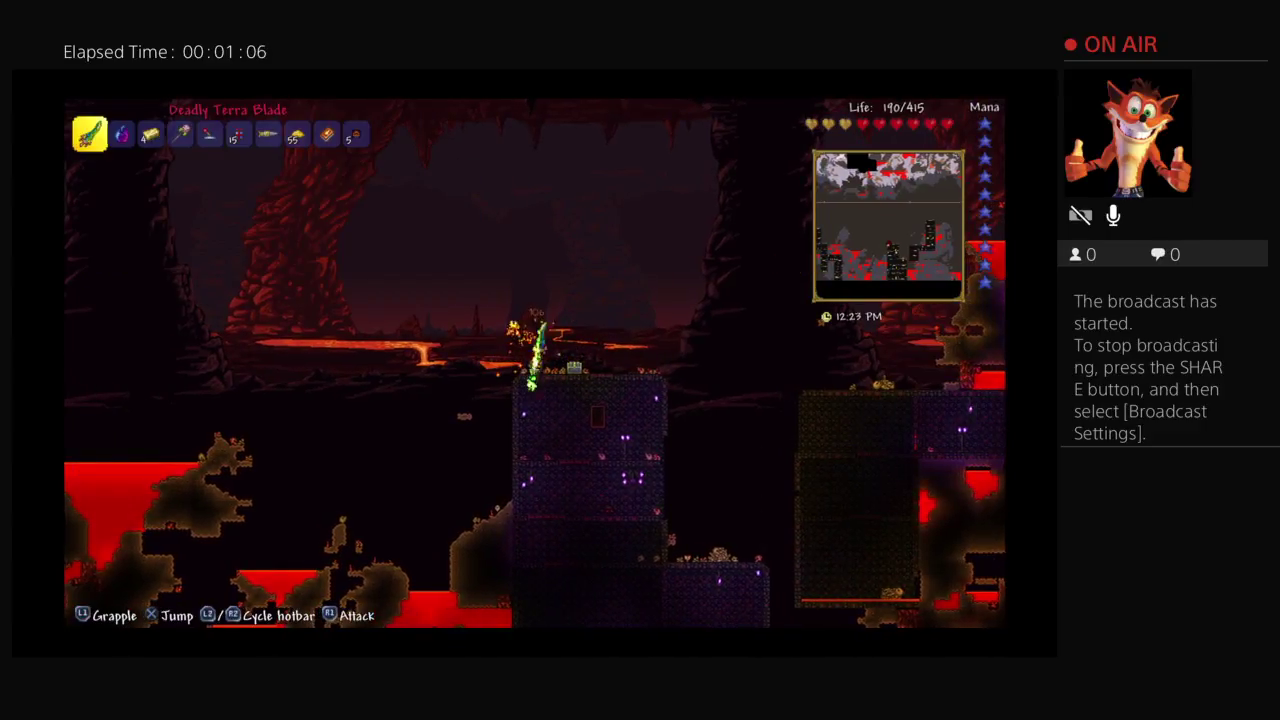
key(Escape)
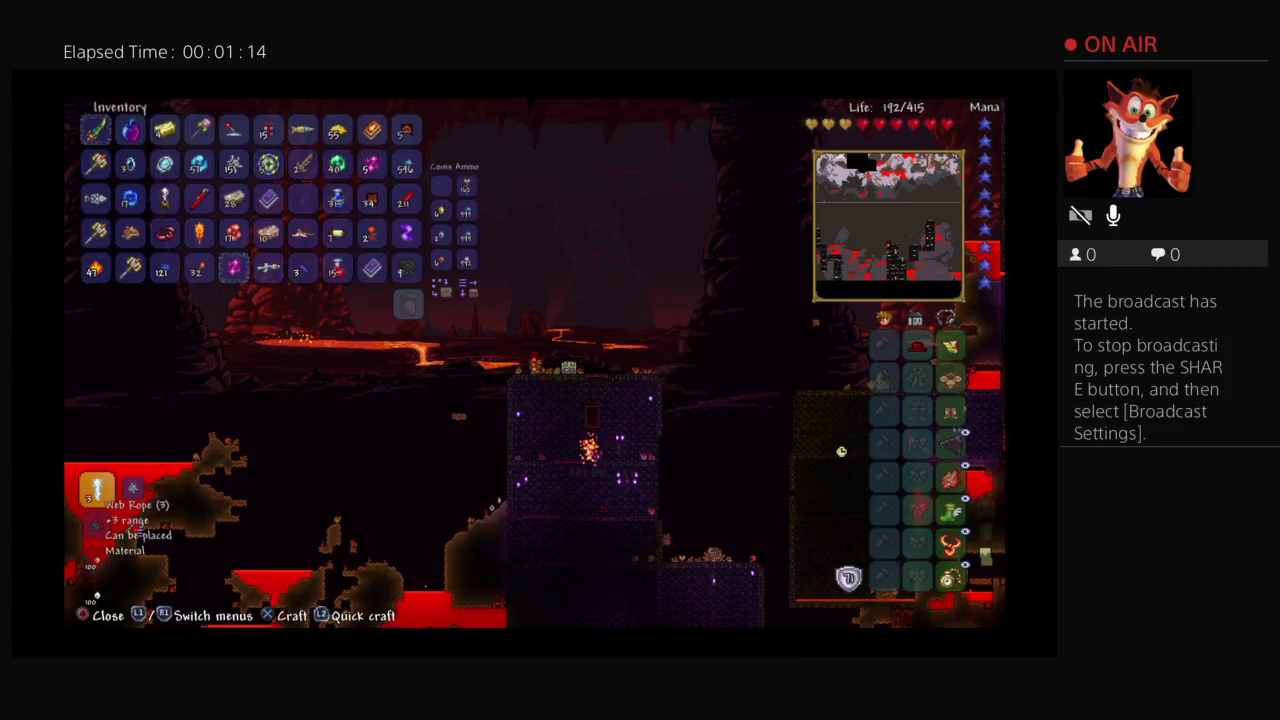
key(Escape)
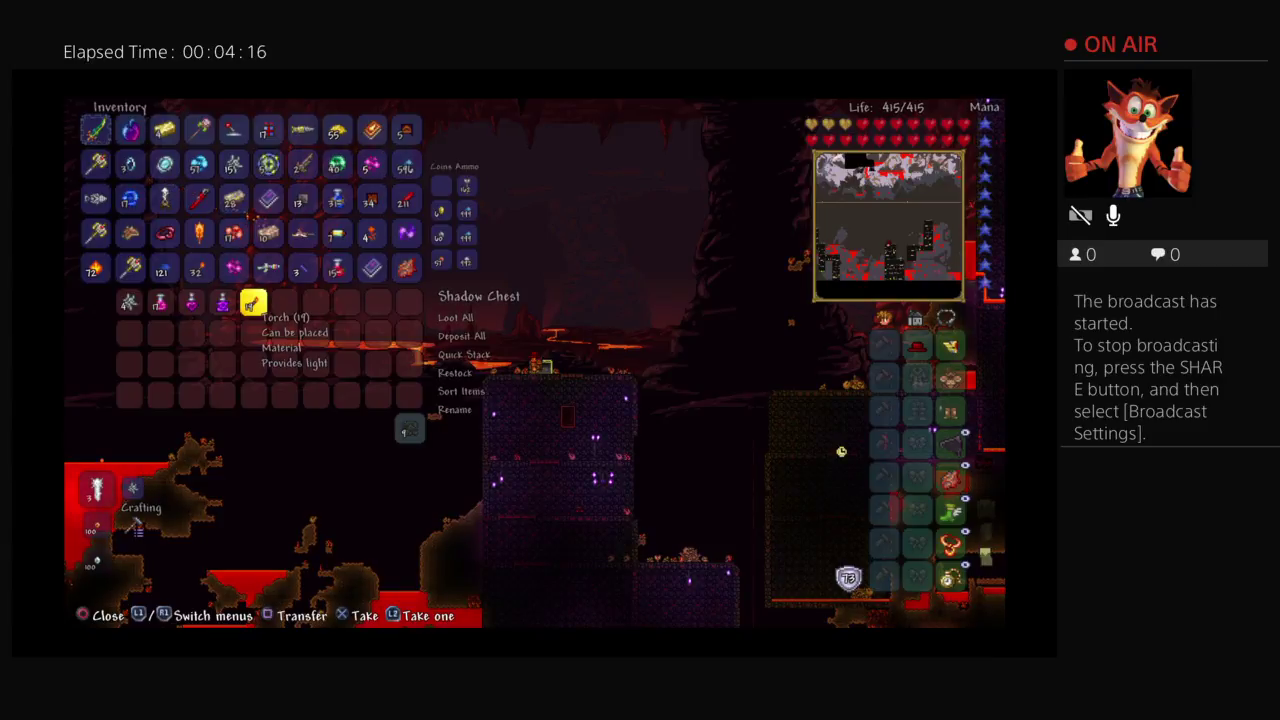
Close the Shadow Chest, then look inside the Gold Chest and close it
key(Escape)
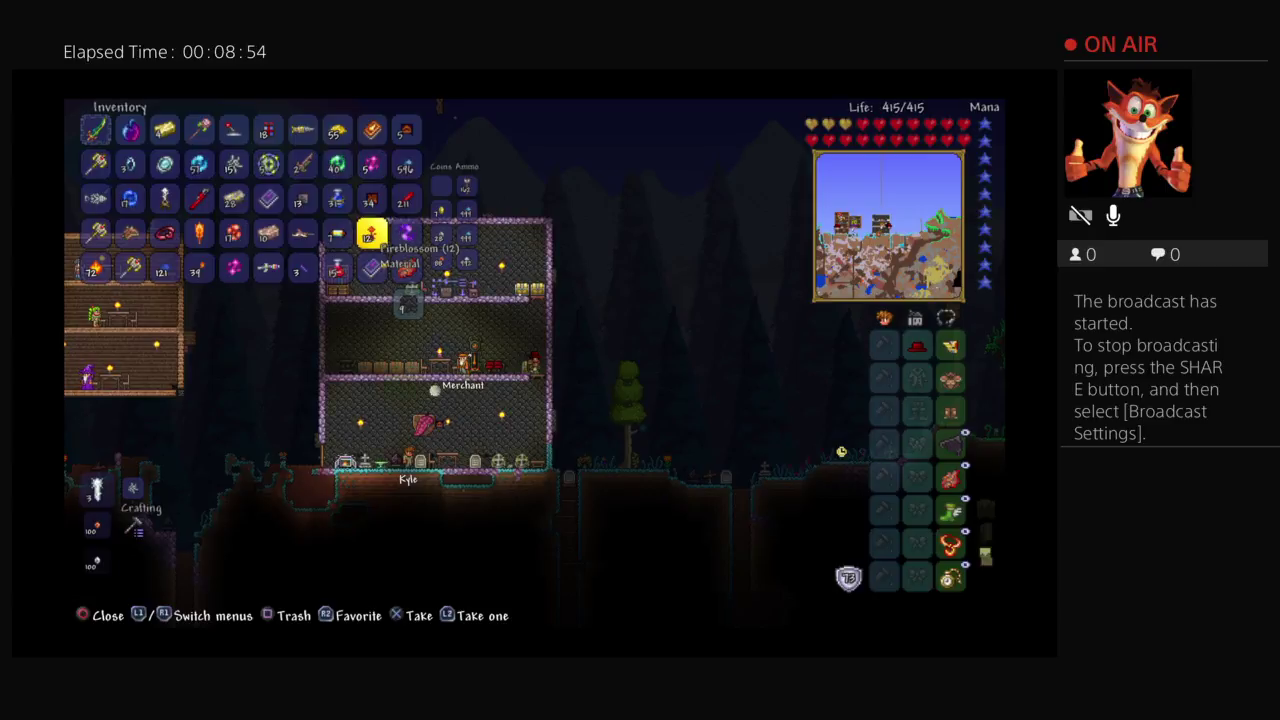
key(Return)
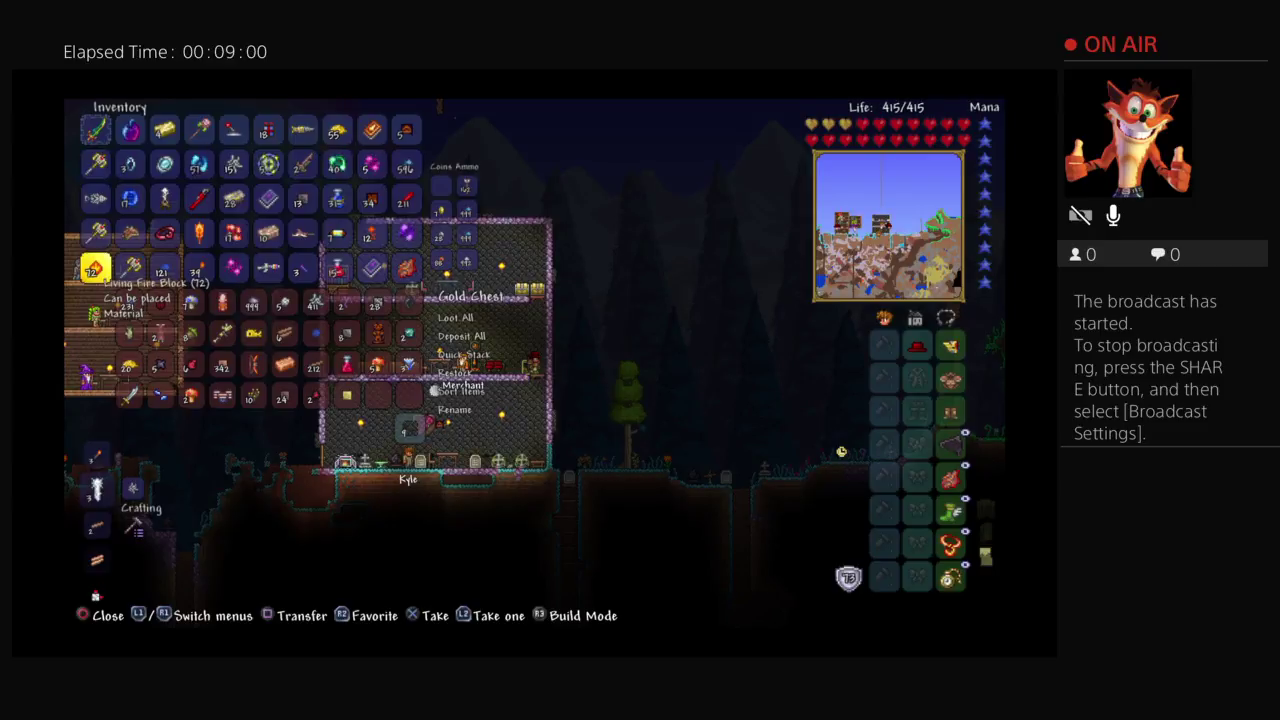
key(Escape)
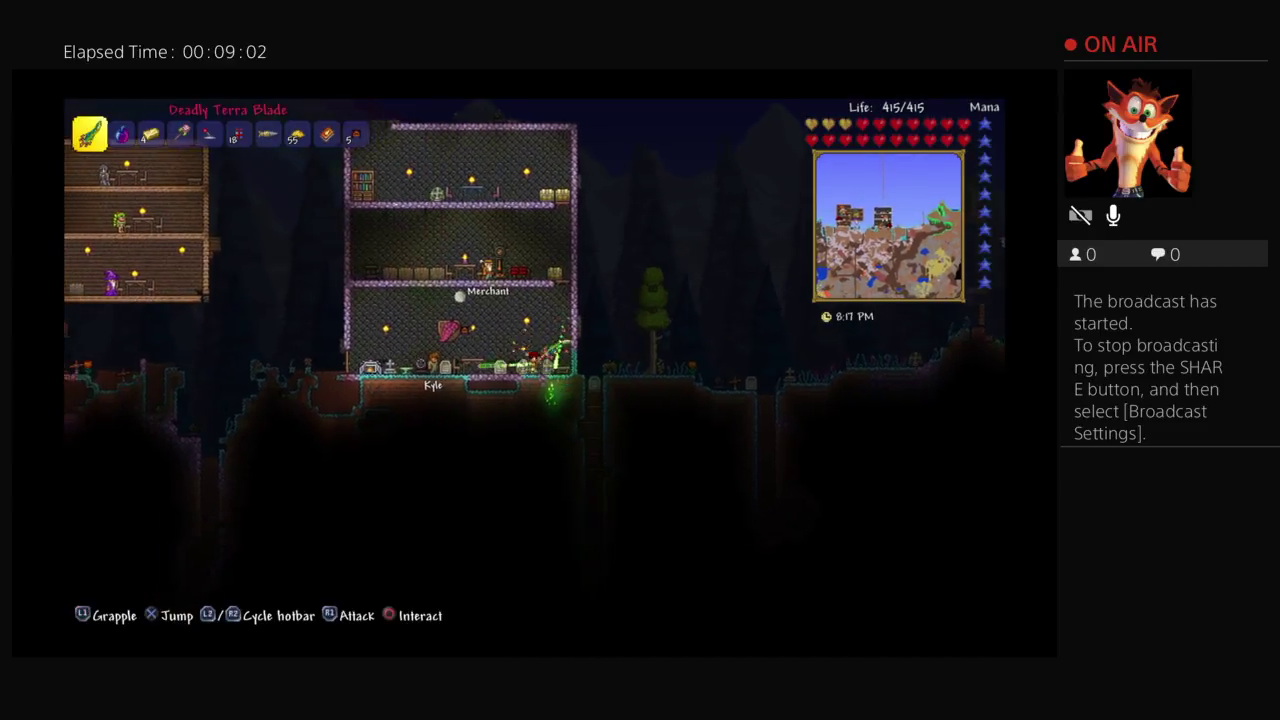
Grapple onto the wooden house roof, fly off it, and land beside the house
key(a)
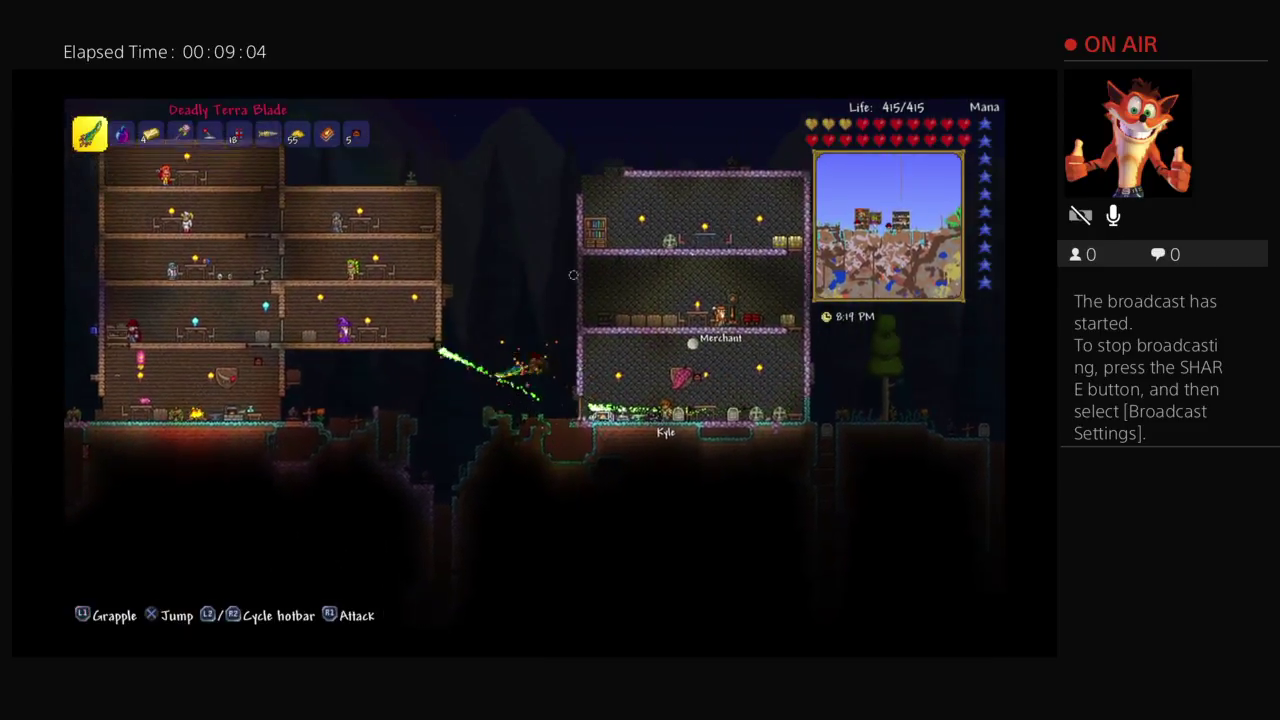
key(w)
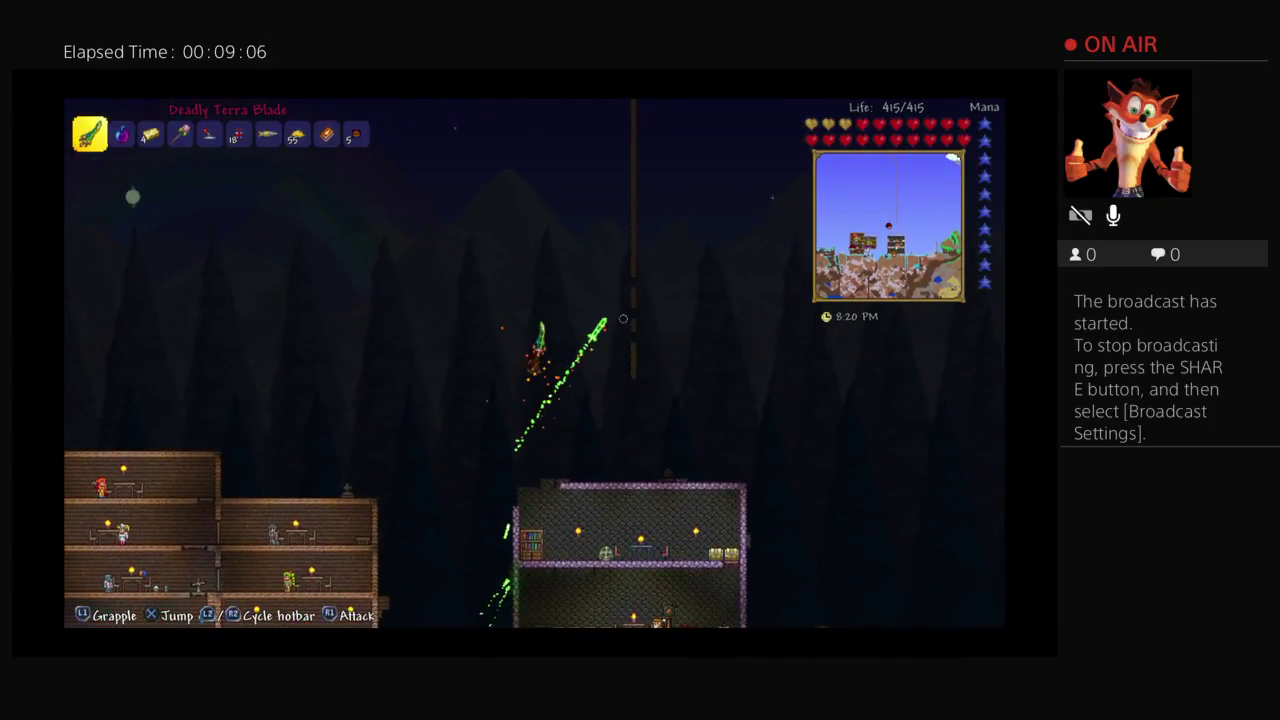
key(d)
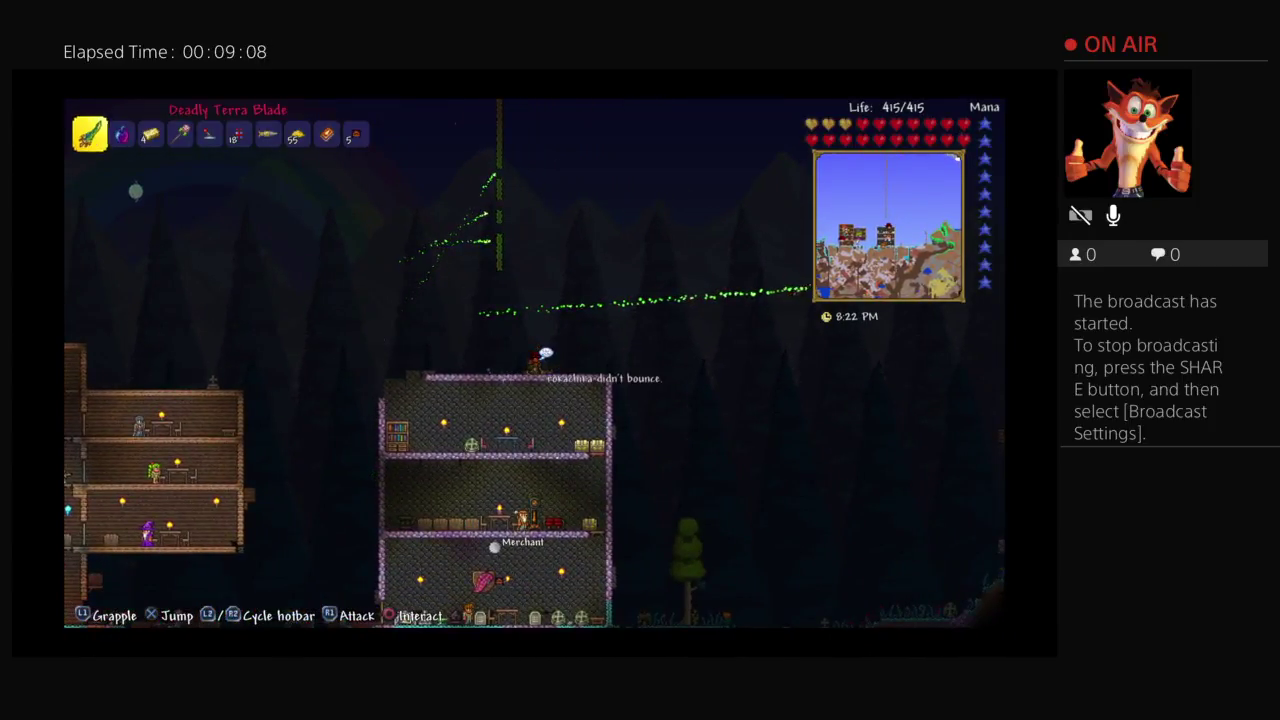
key(d)
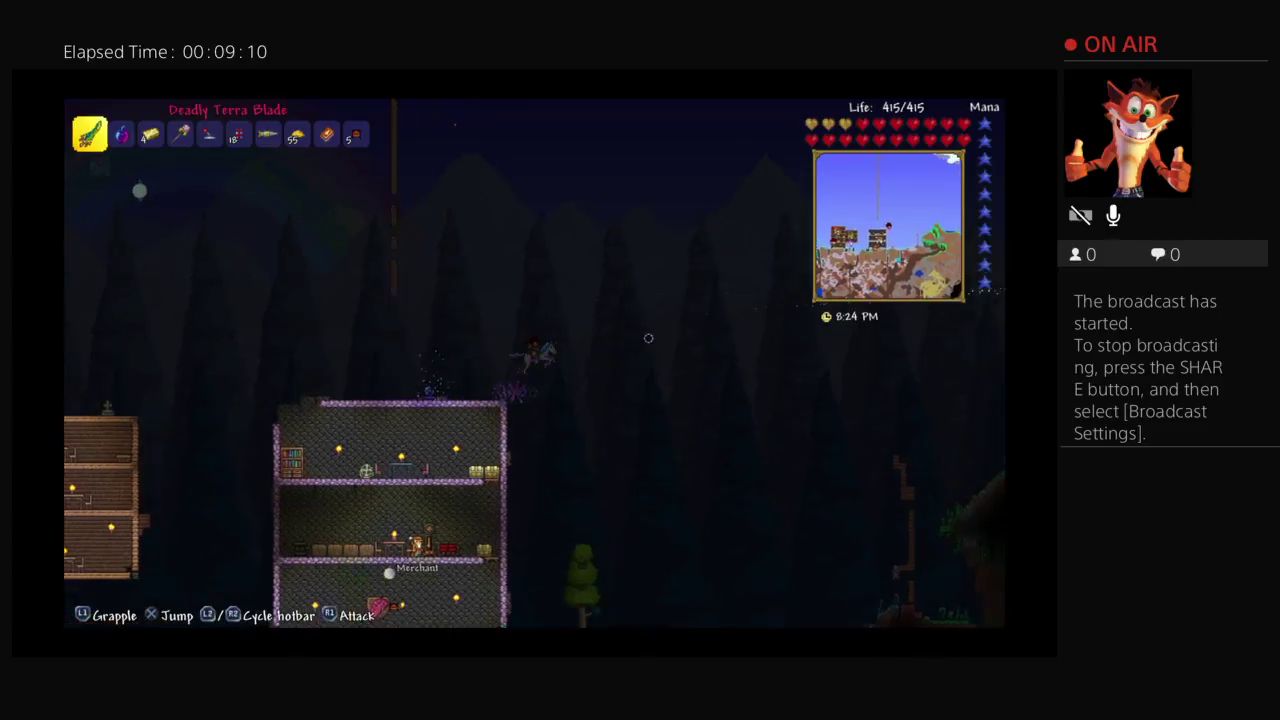
key(d)
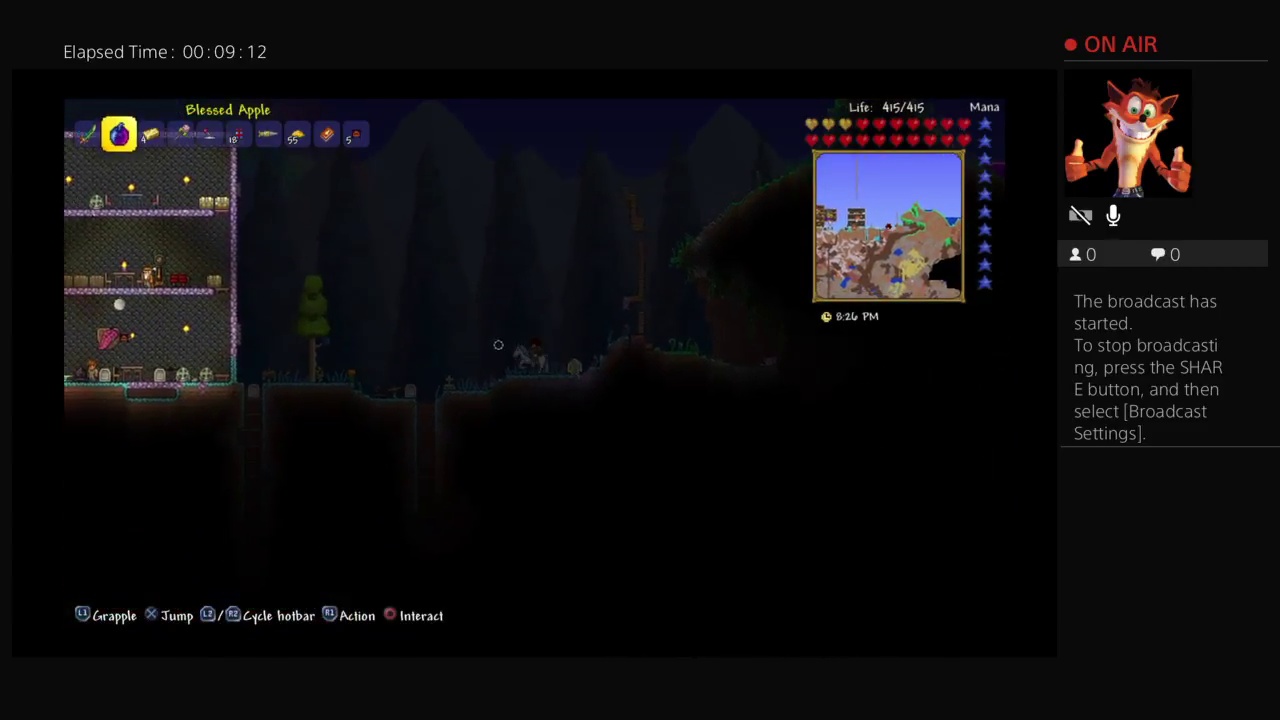
Ride right away from the house and over the hill, swinging the Terra Blade
key(d)
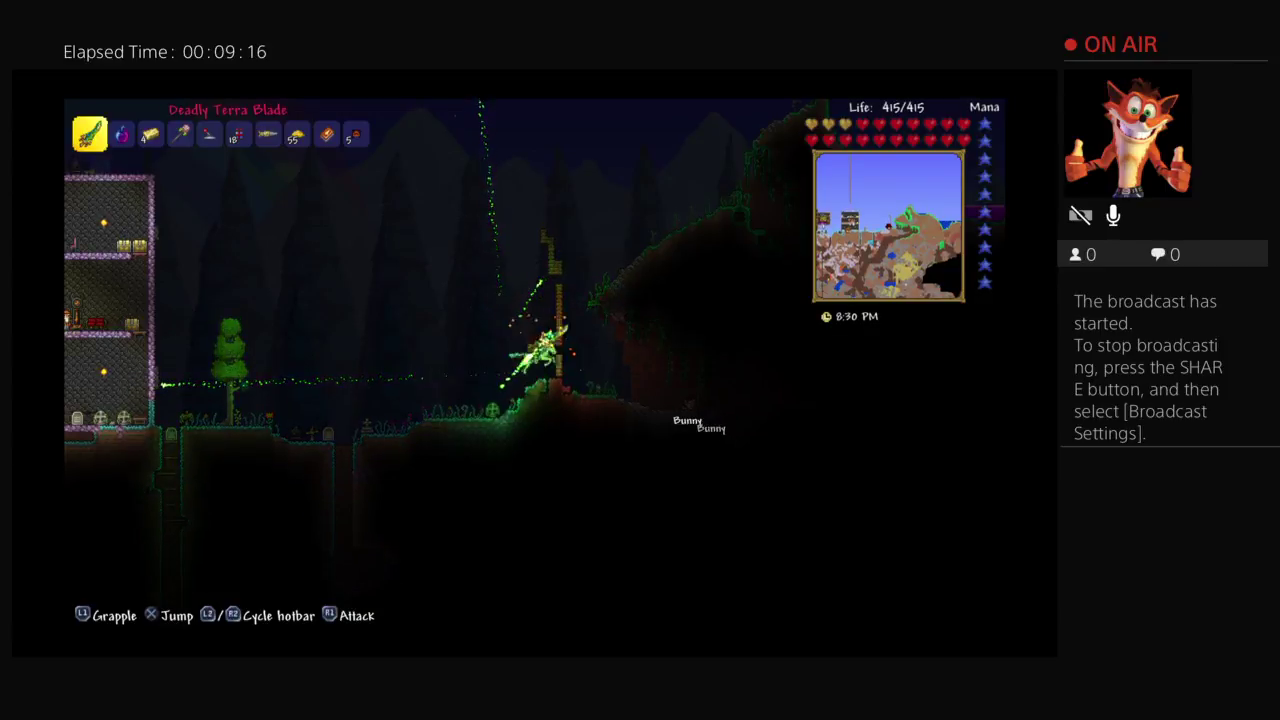
key(d)
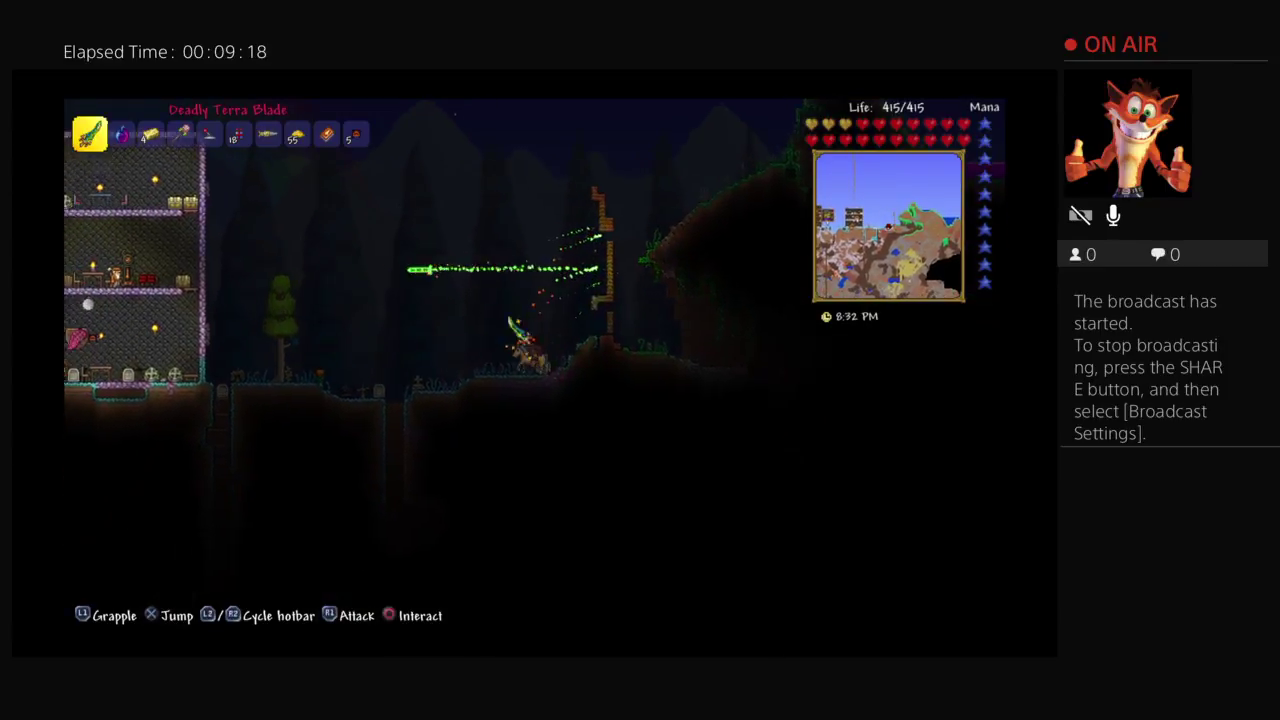
key(d)
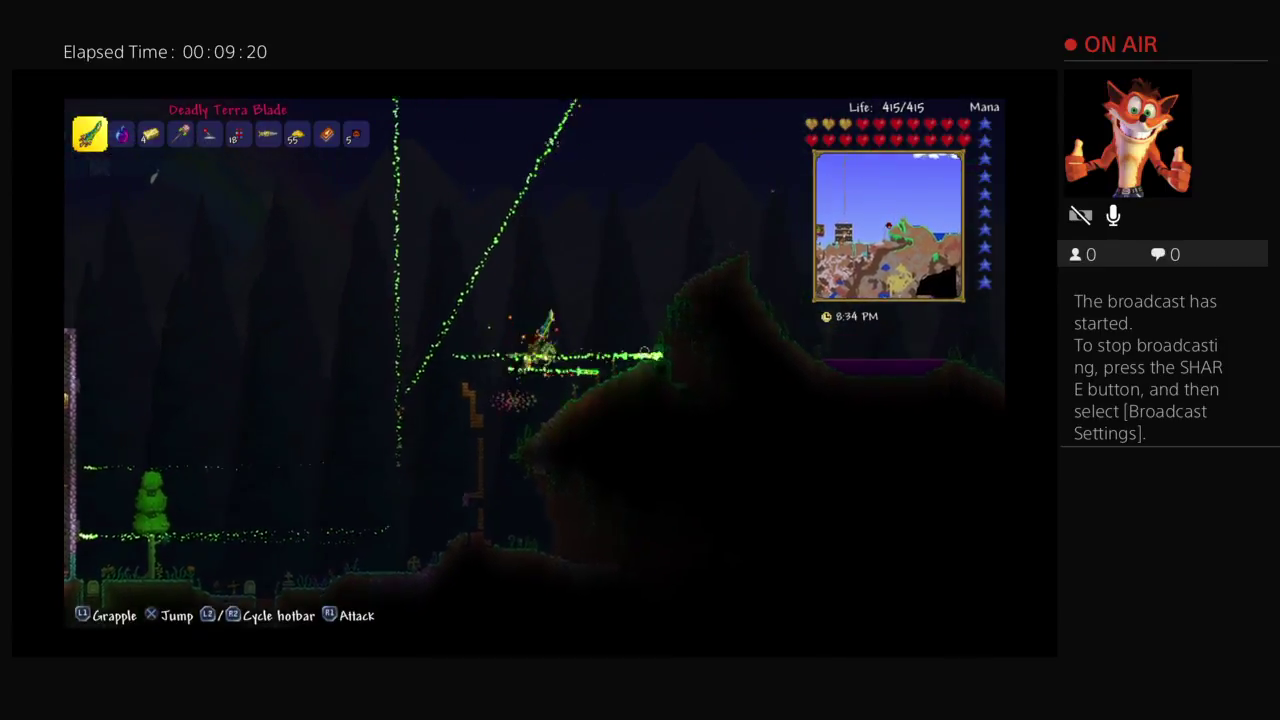
key(d)
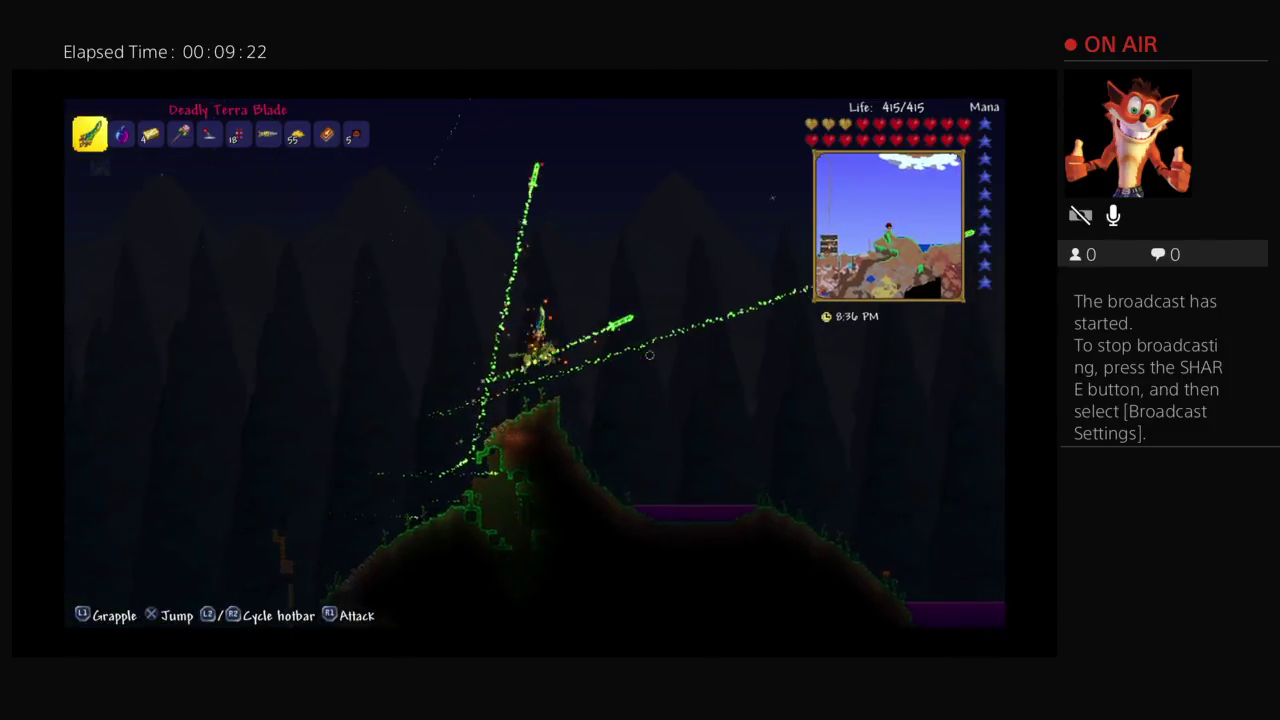
Ride right across the water to new terrain and briefly check the world map
key(d)
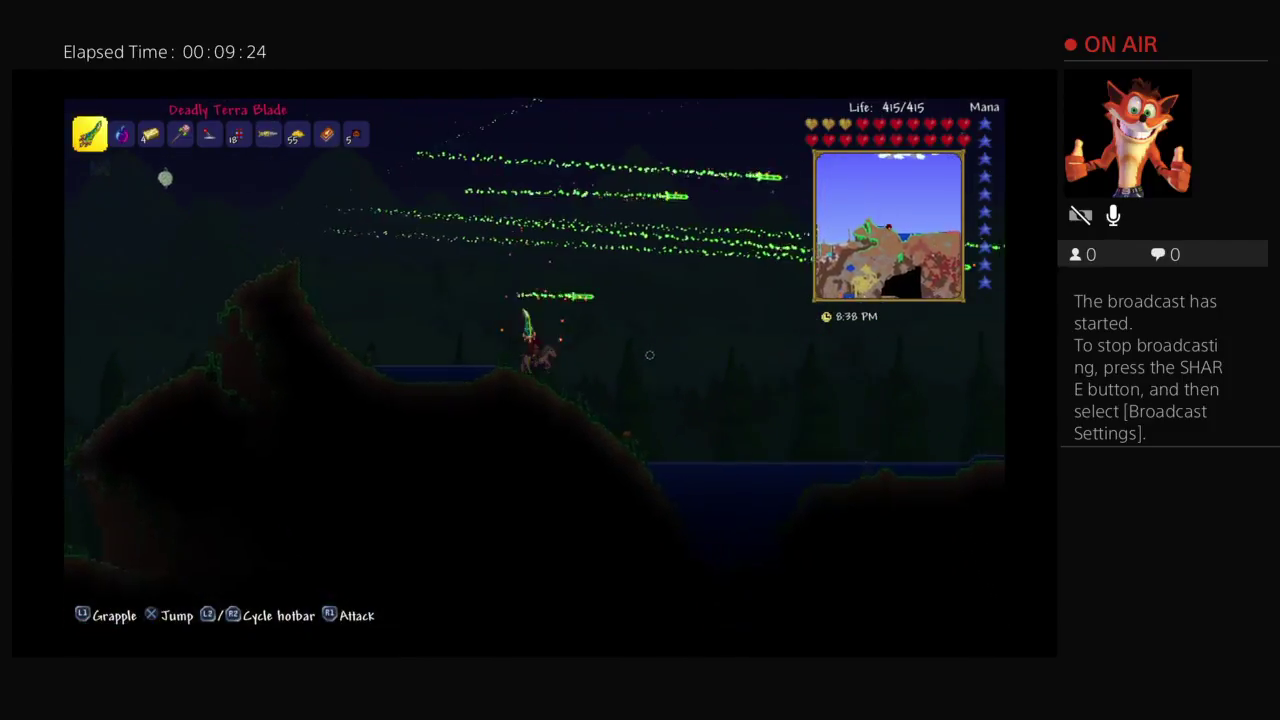
key(d)
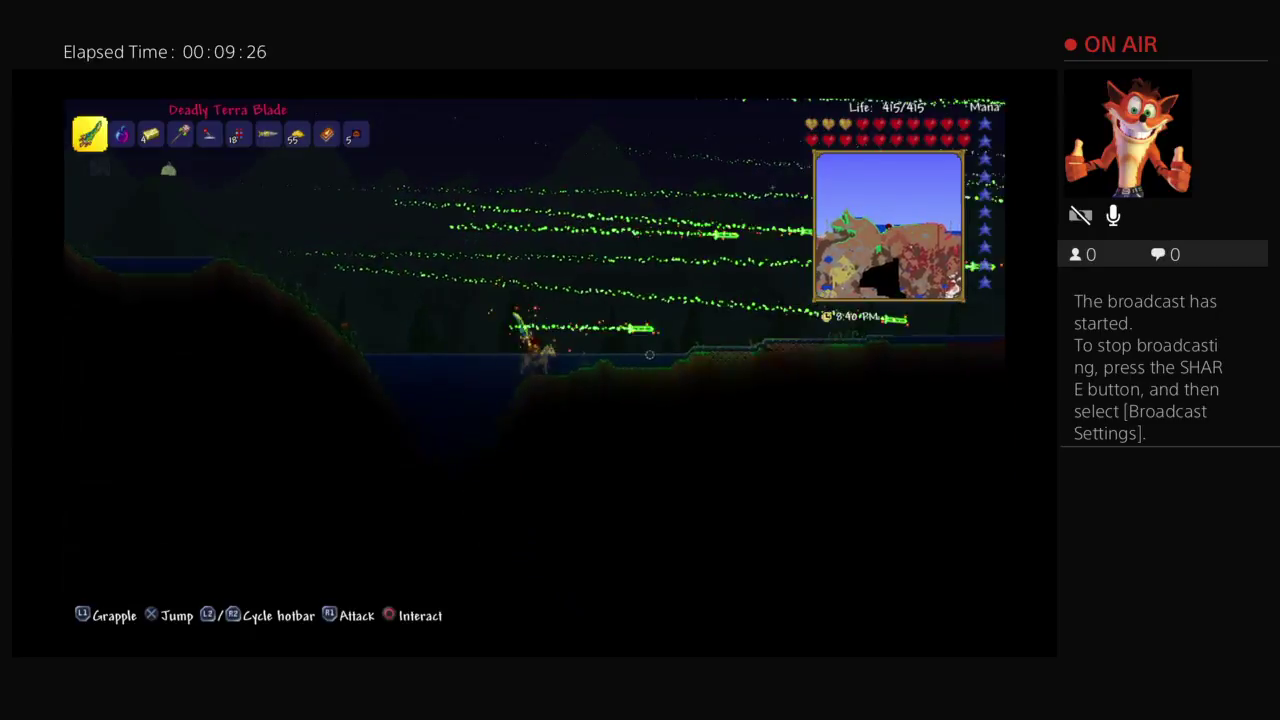
key(d)
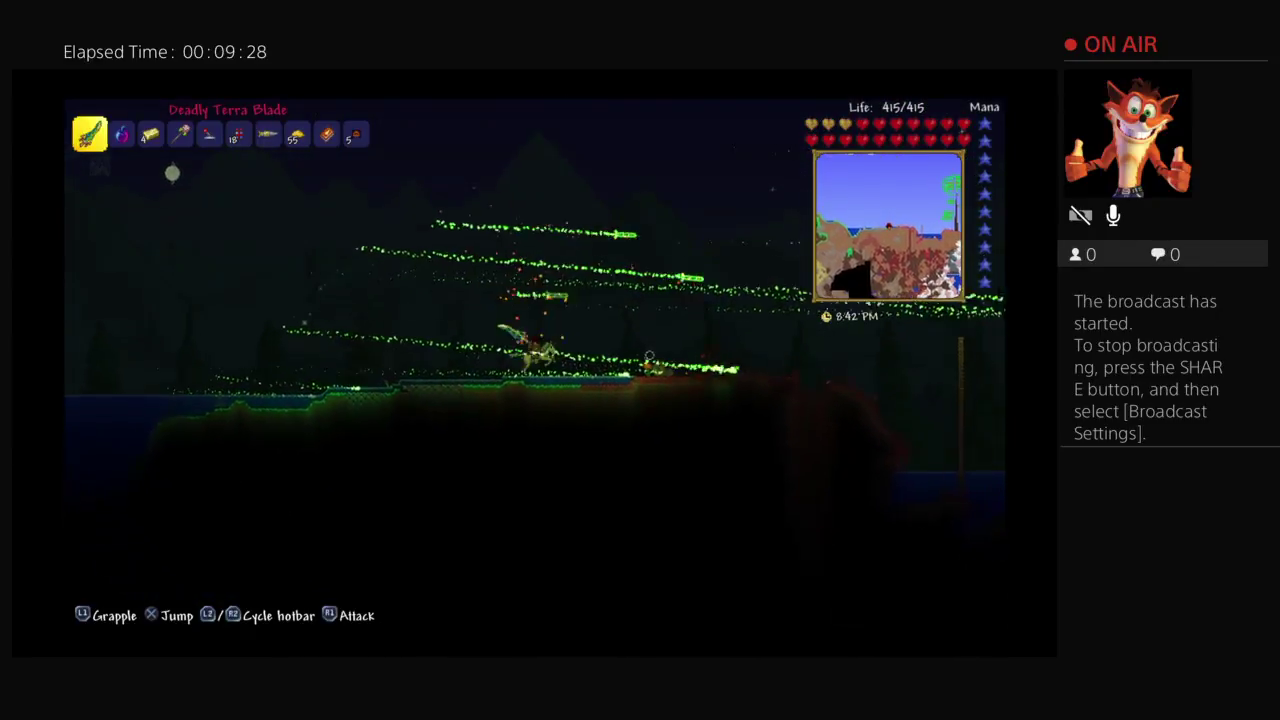
key(m)
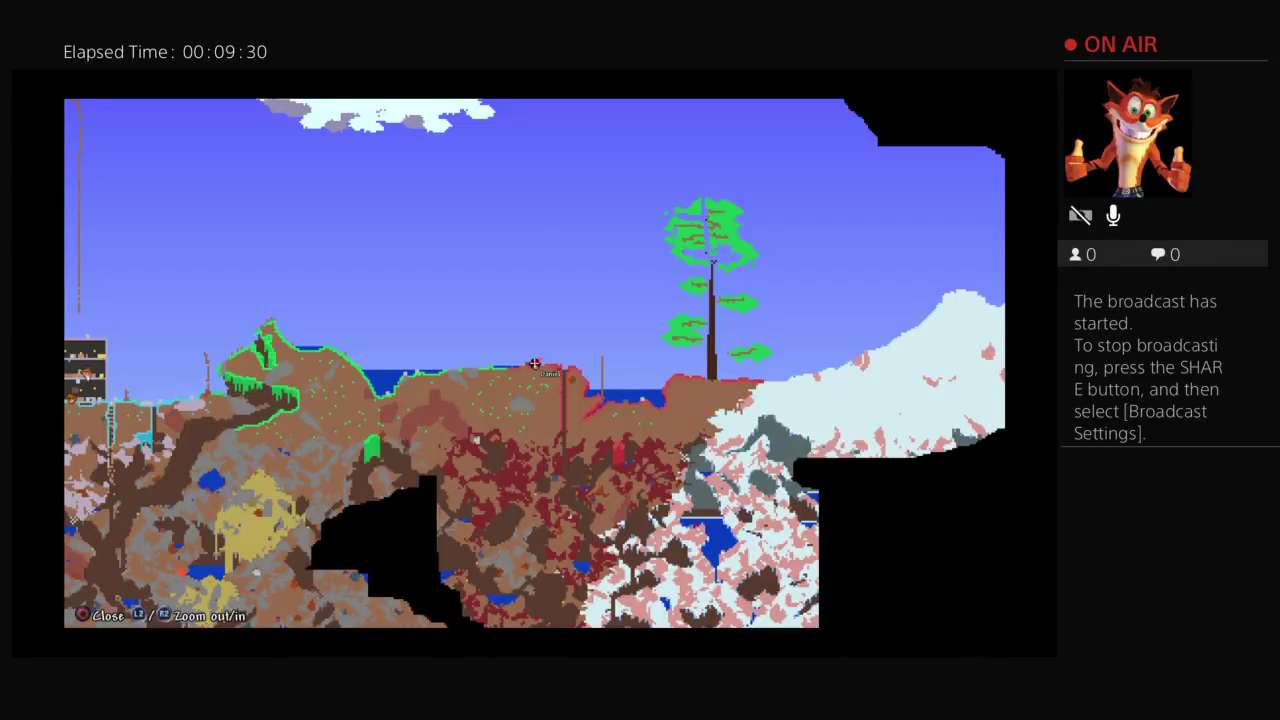
key(m)
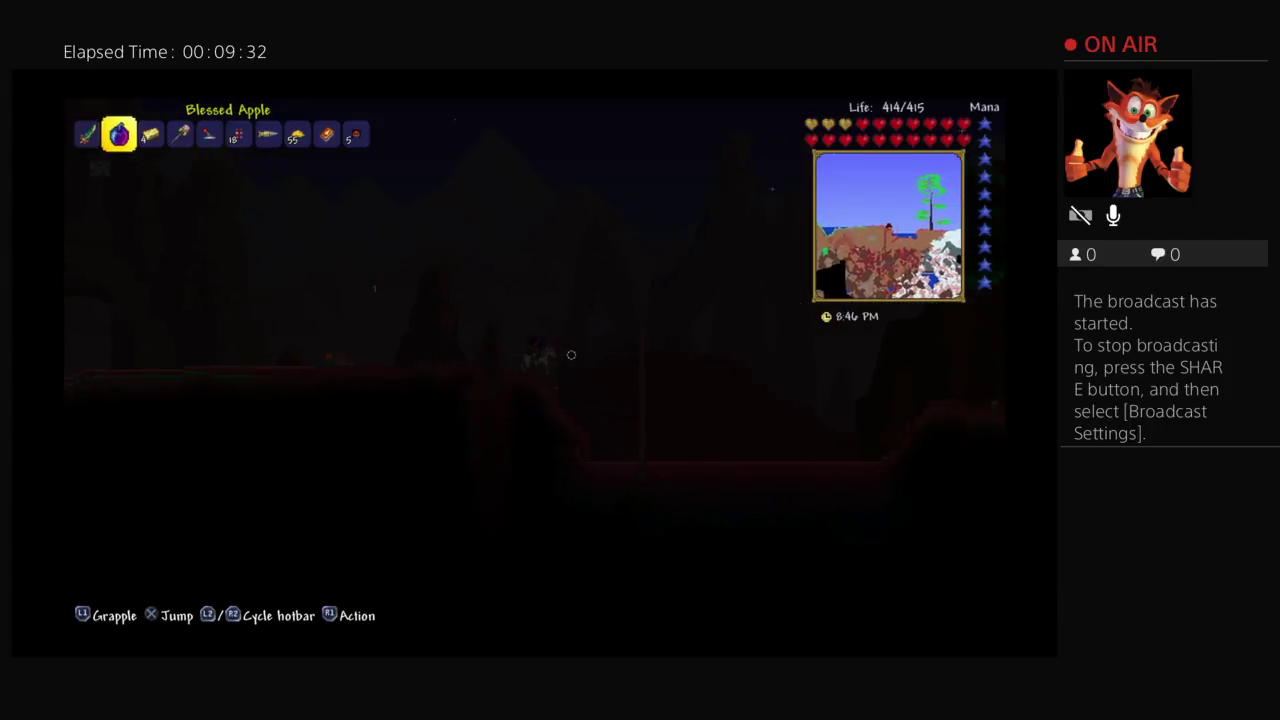
Fly up over the crimson surface, re-equip the Deadly Terra Blade, and collect coins from slain enemies
key(d)
key(space)
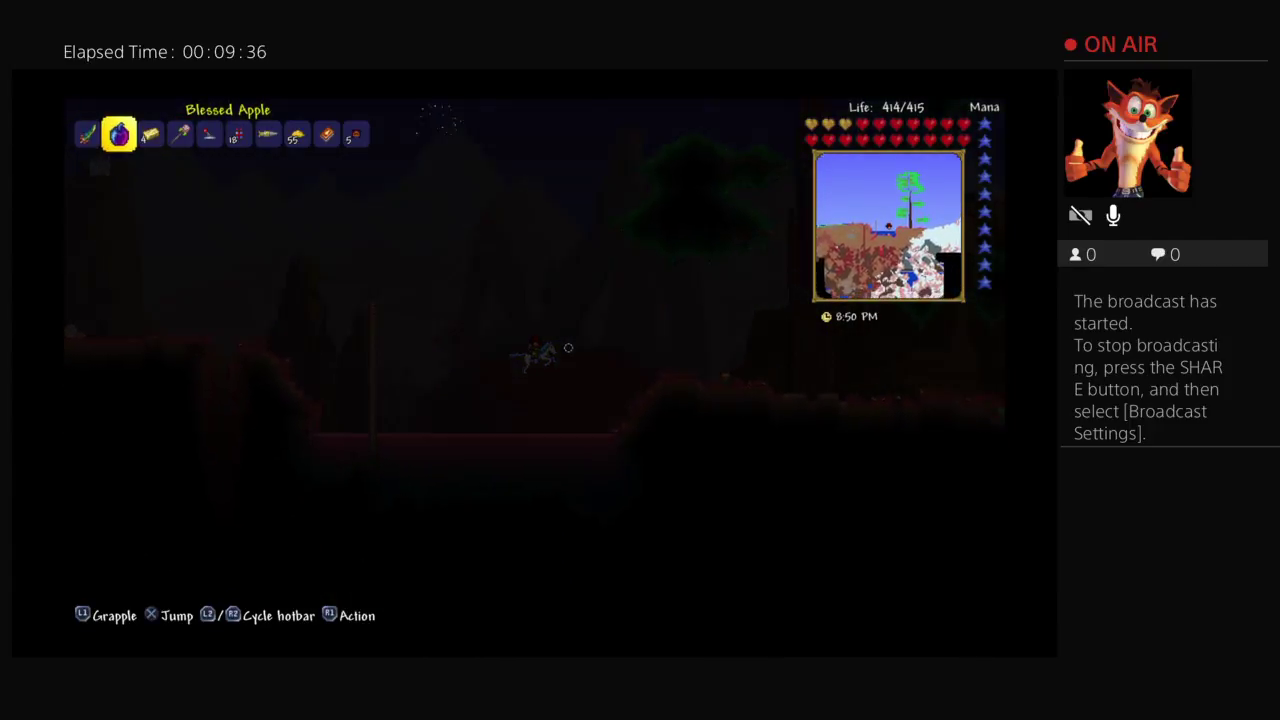
key(1)
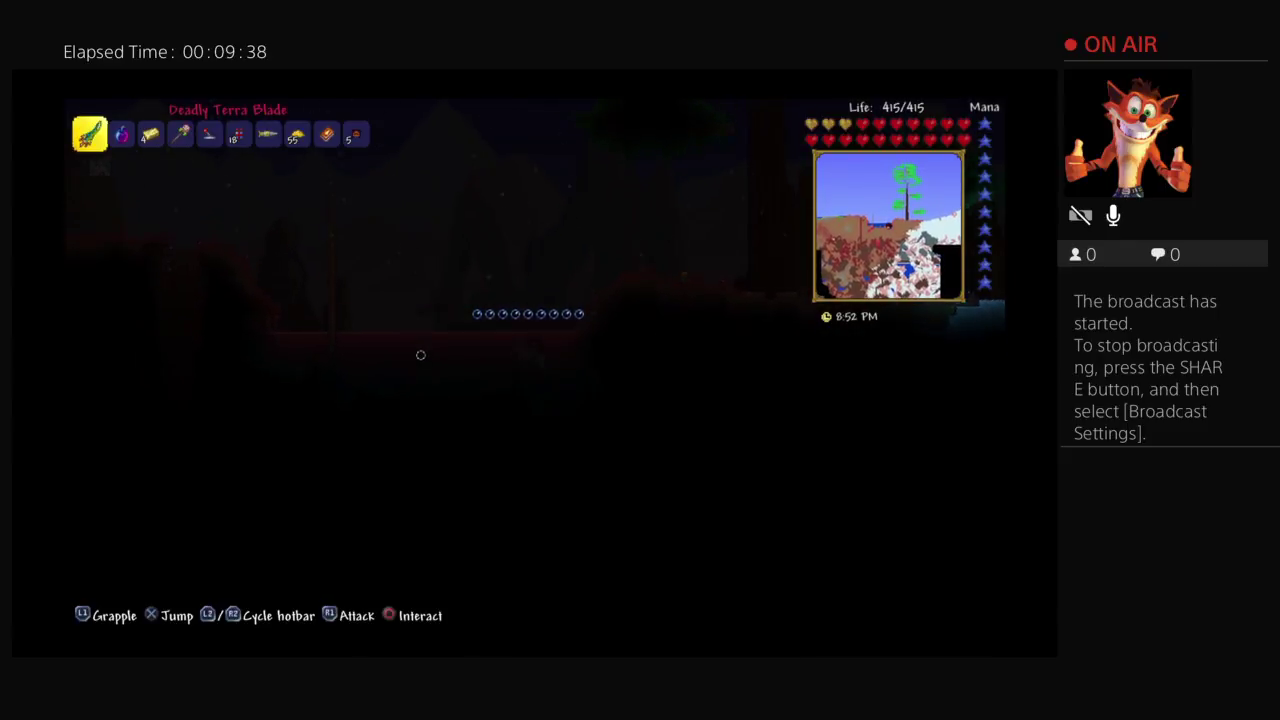
key(d)
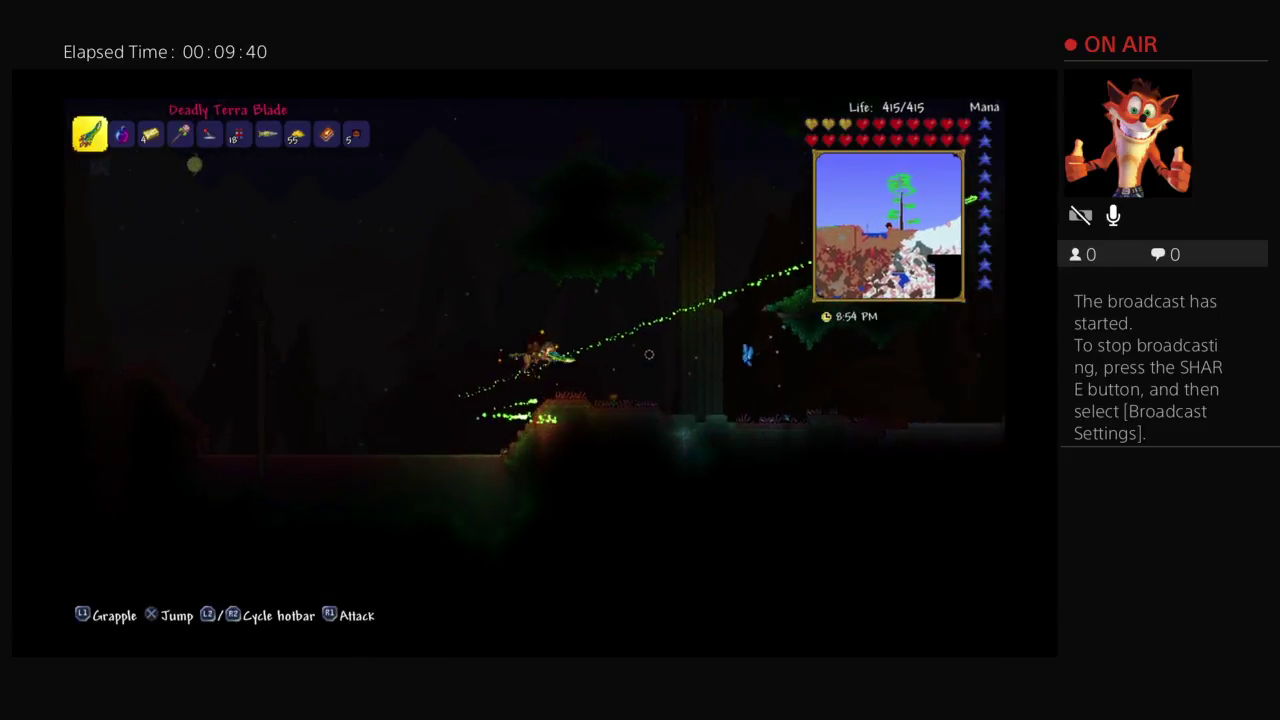
key(d)
key(d)
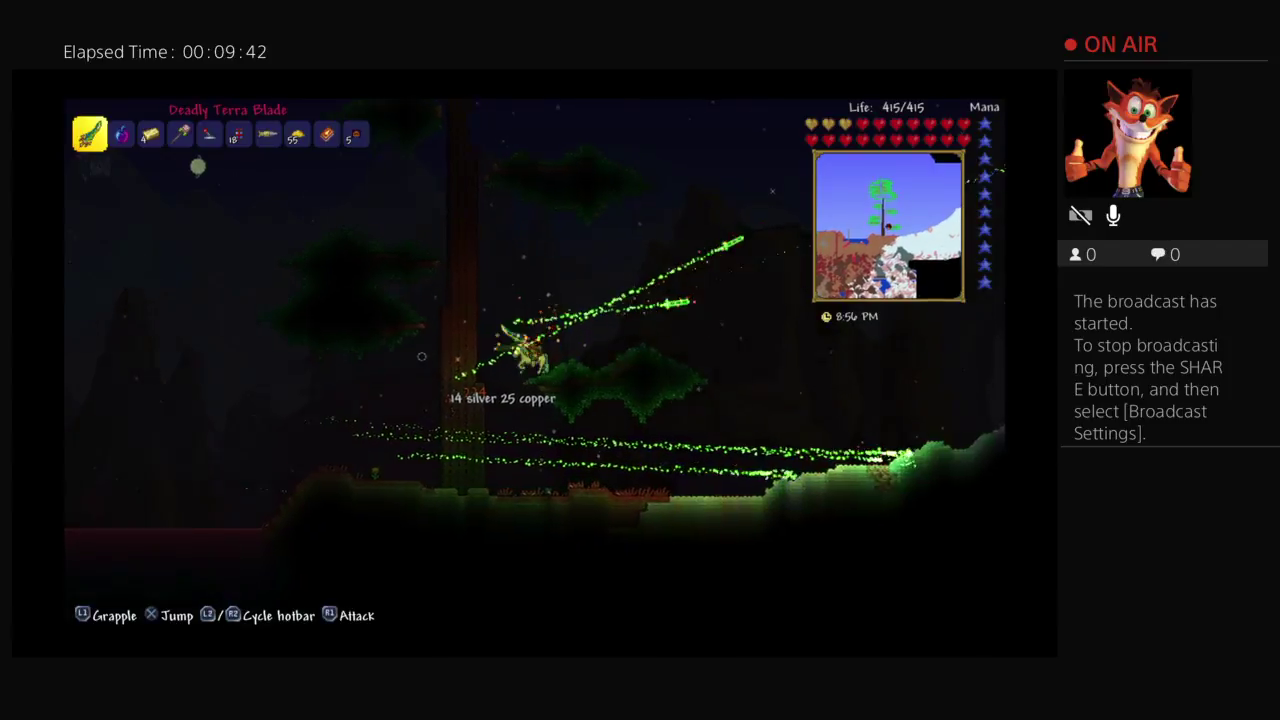
Climb to the hilltop and cross it, striking enemies with the Terra Blade
key(d)
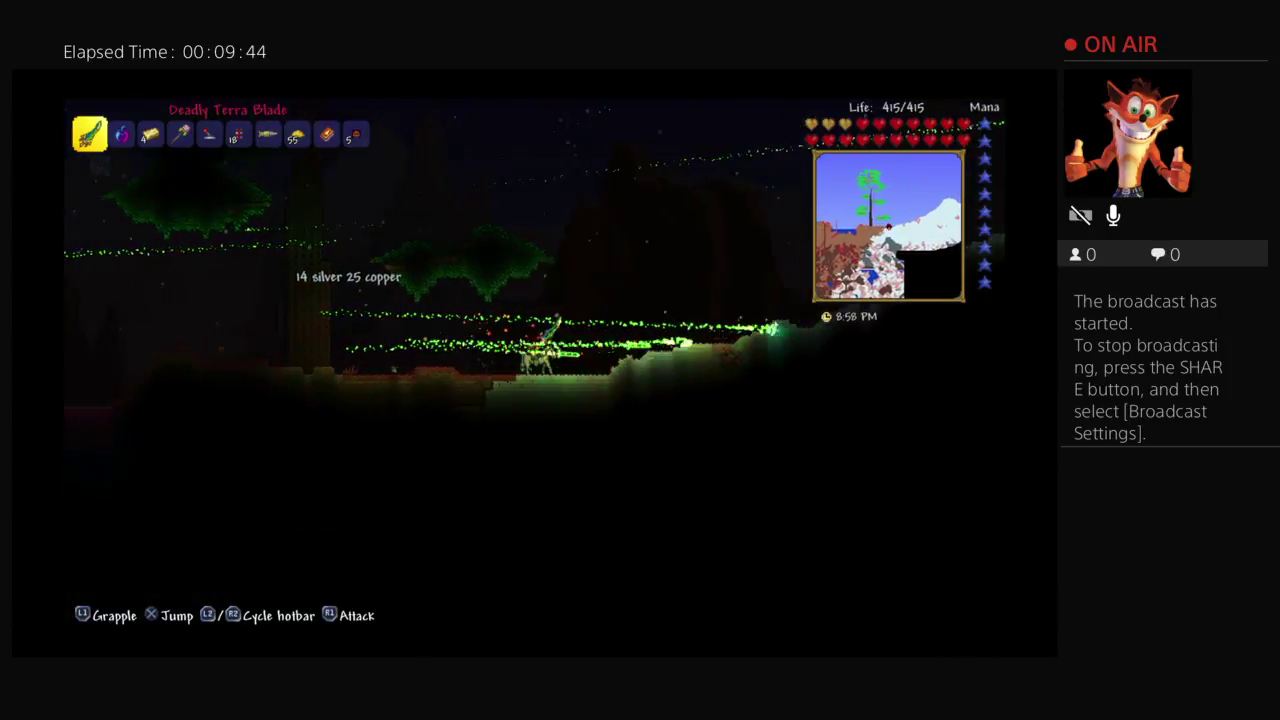
key(d)
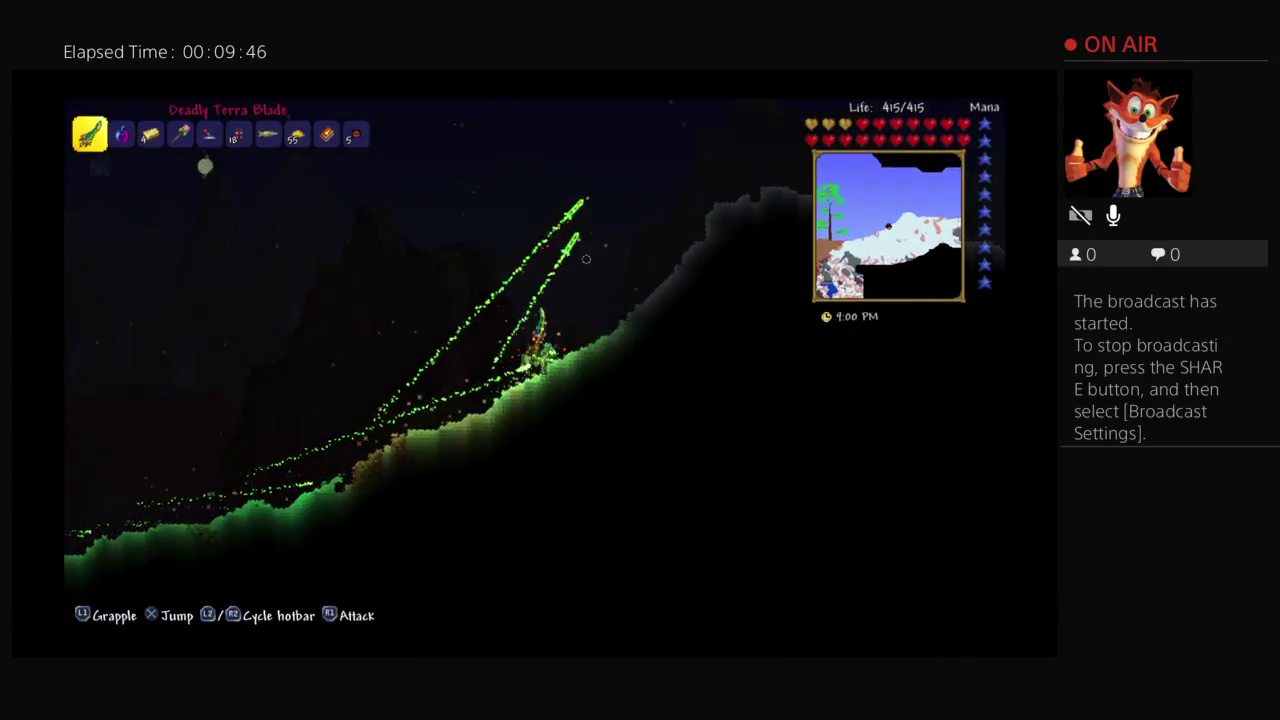
key(d)
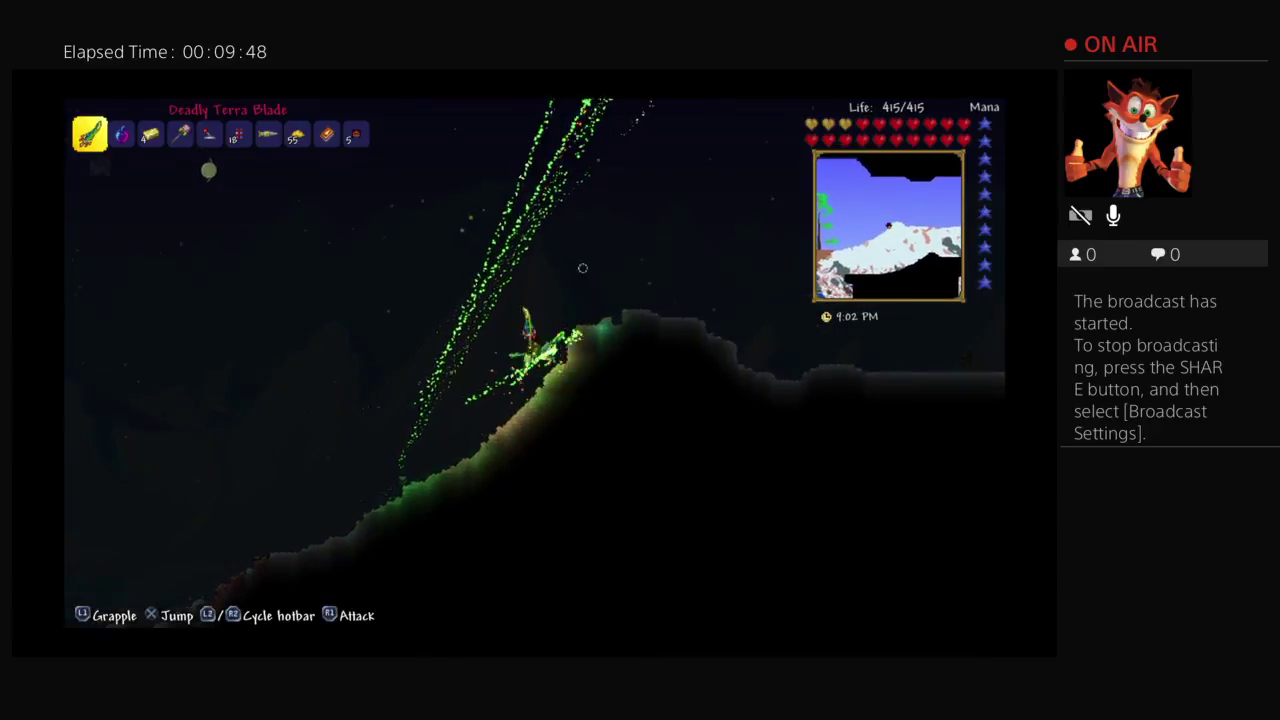
key(d)
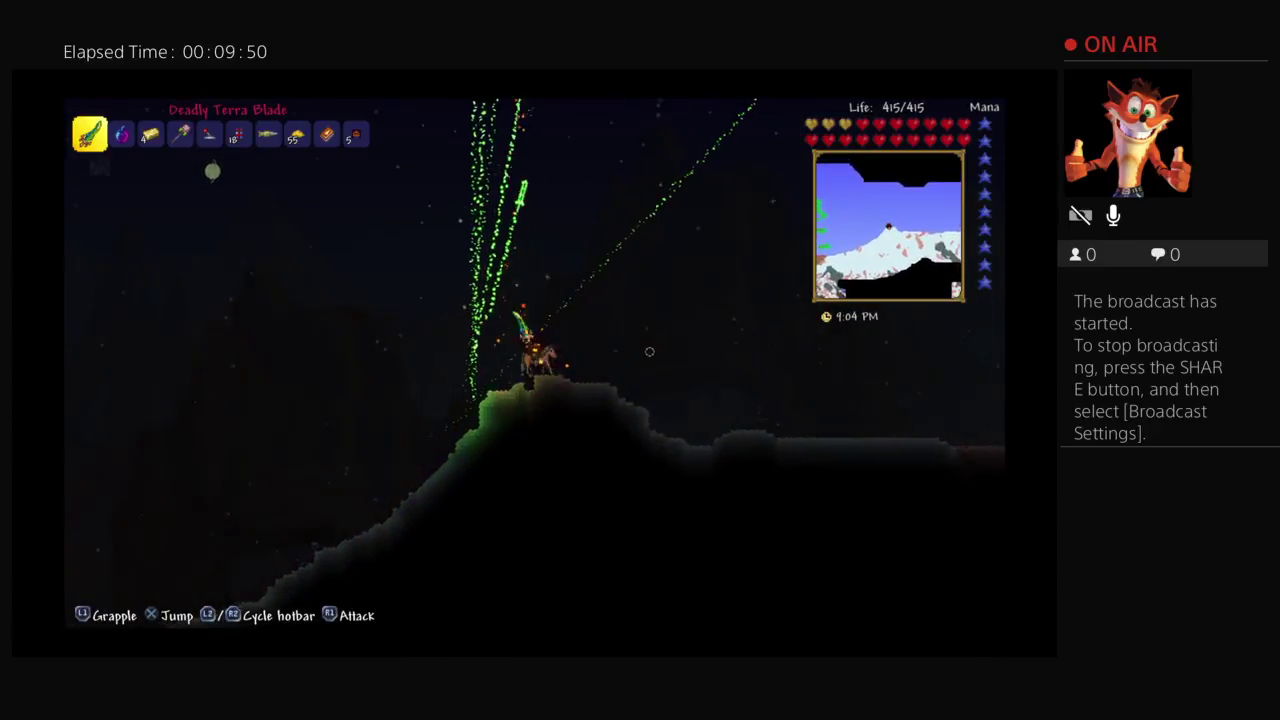
key(d)
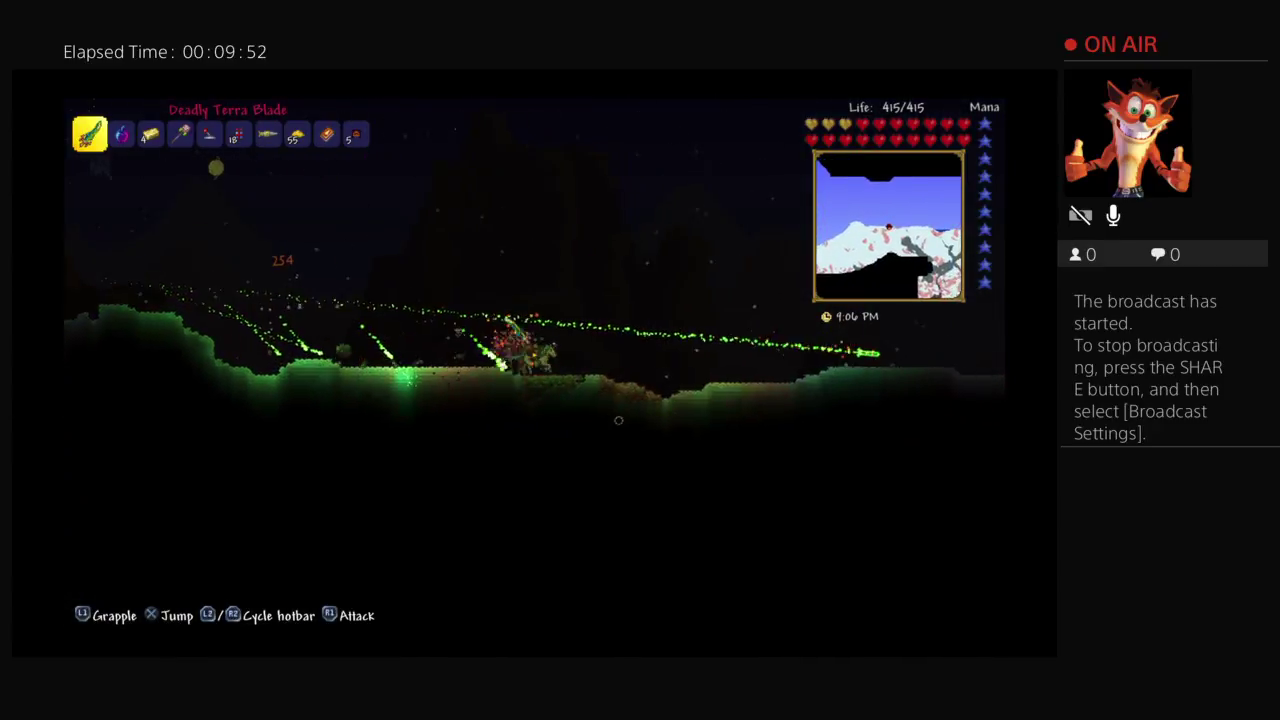
Leap off the hilltop and fly right firing blade projectiles, landing on the terrain ahead
key(d)
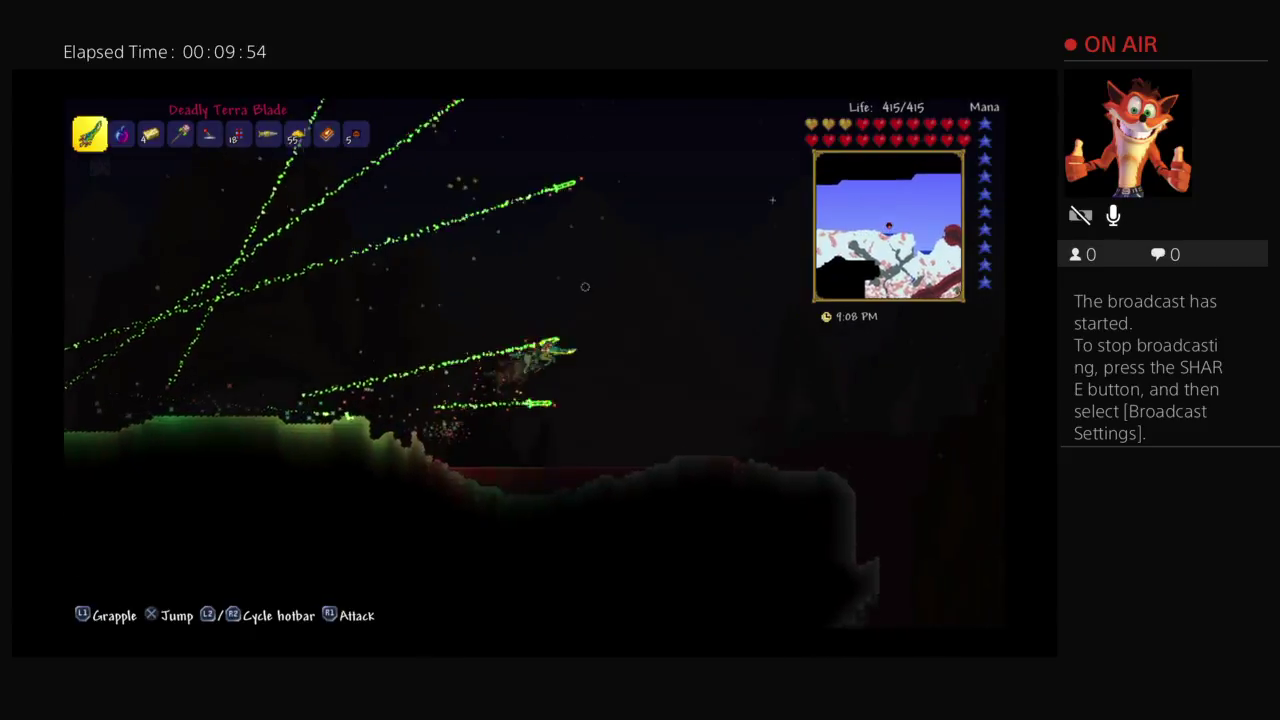
key(d)
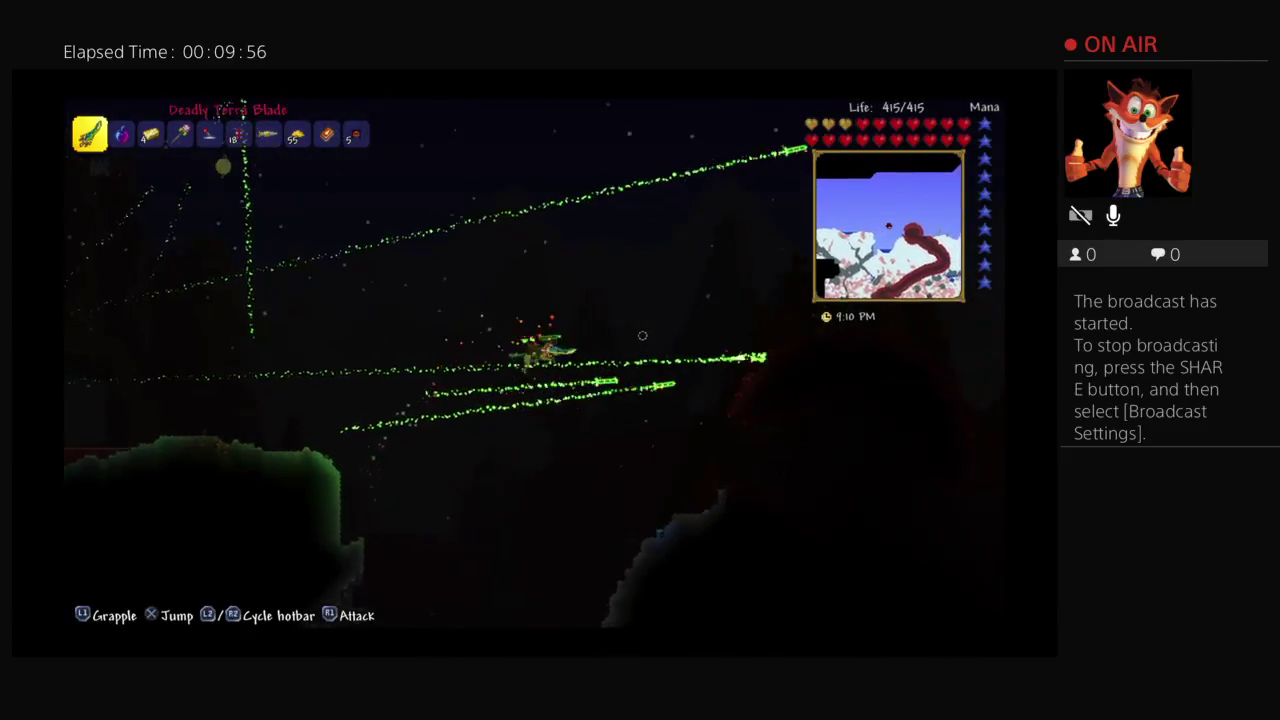
key(d)
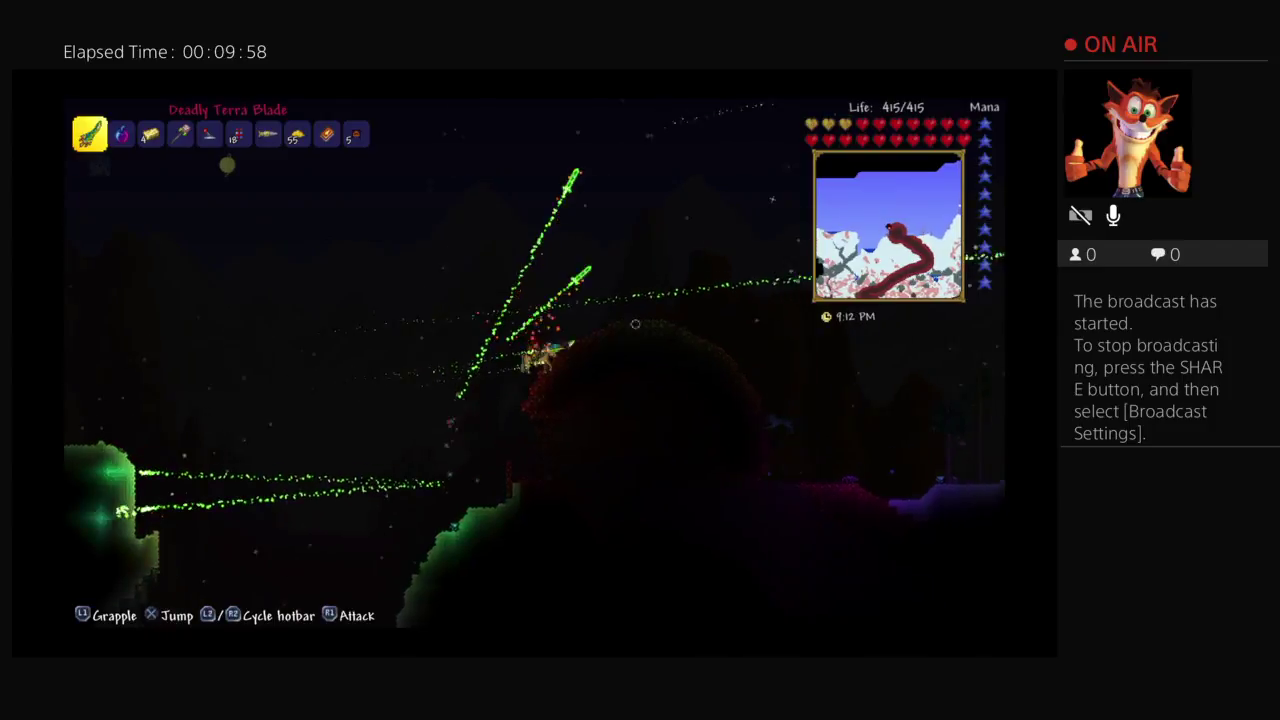
key(d)
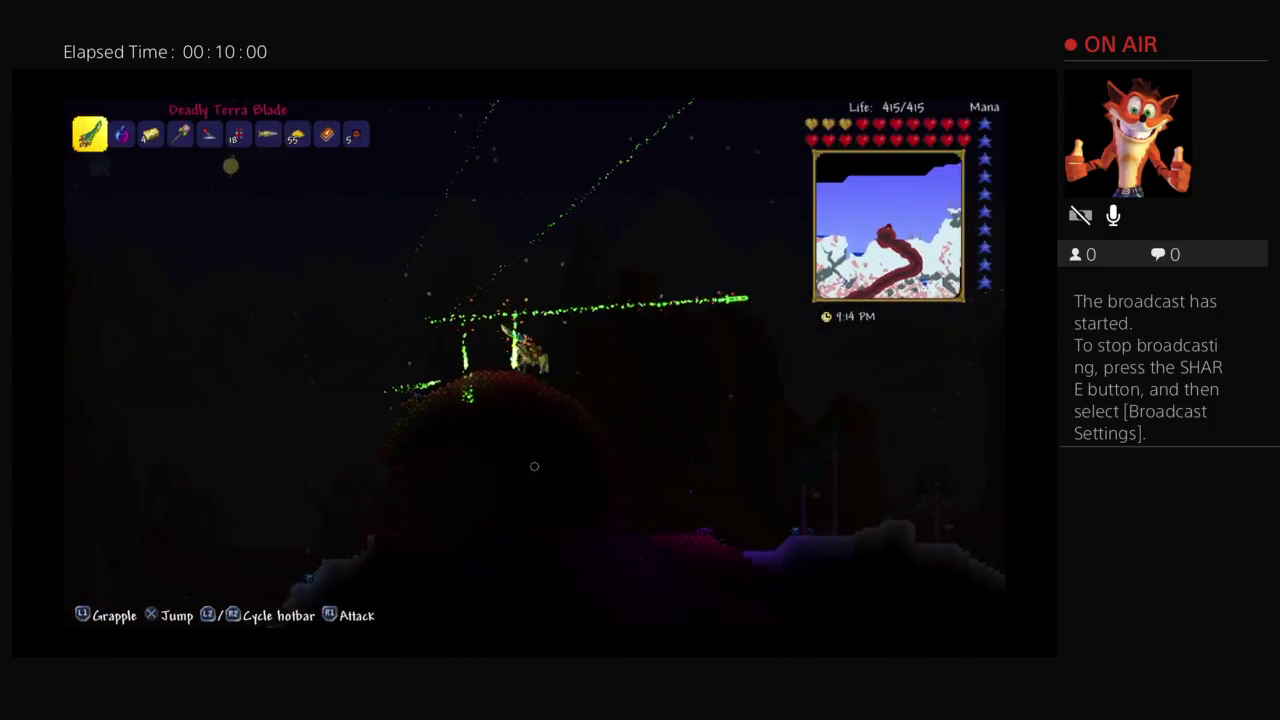
key(d)
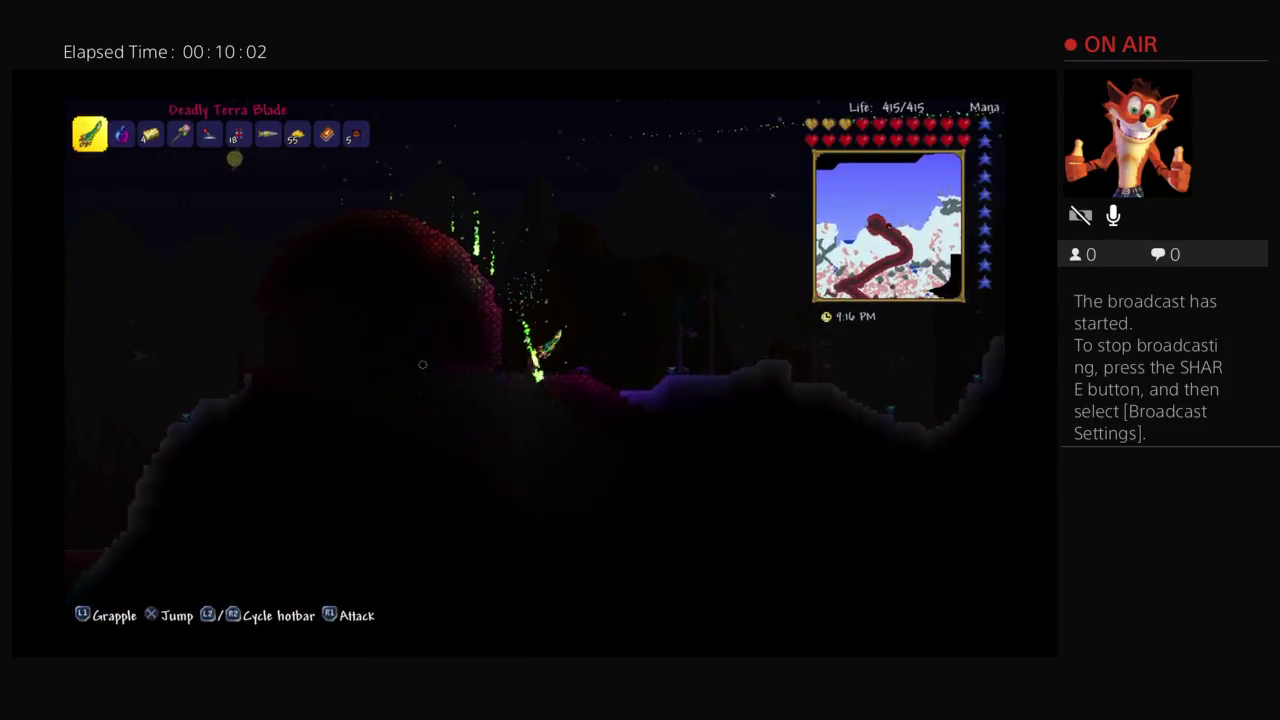
key(d)
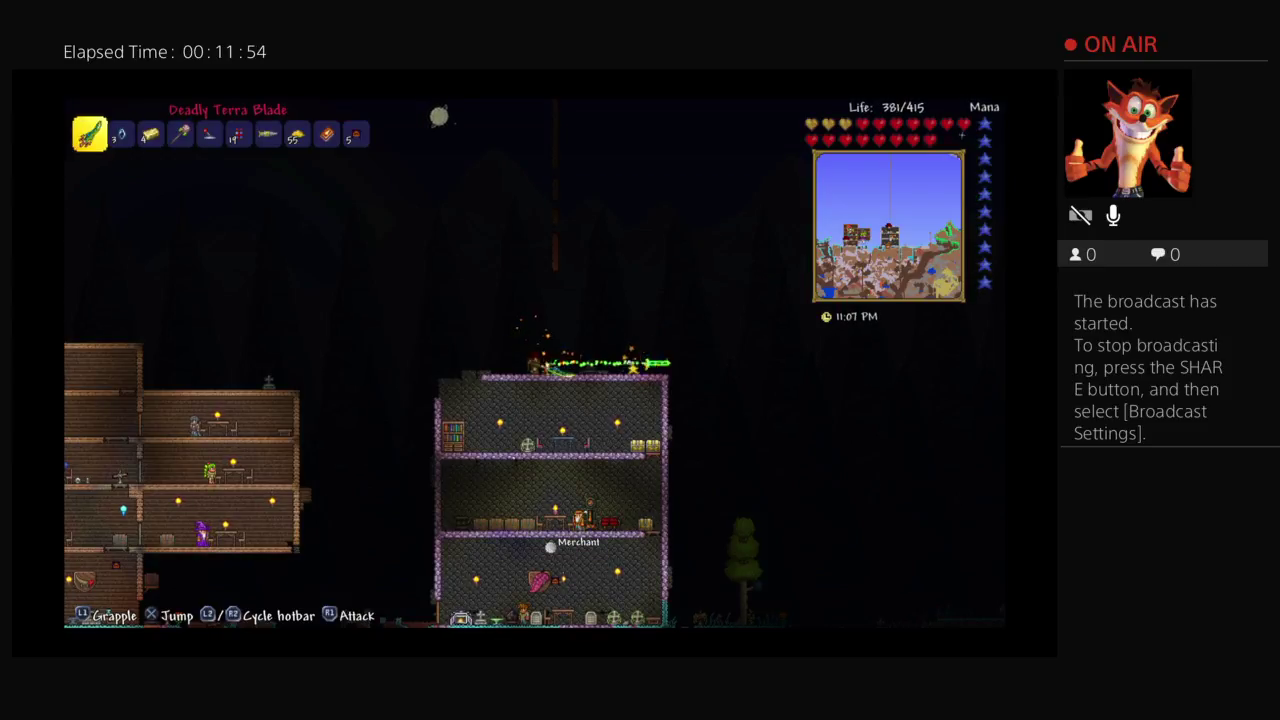
key(Escape)
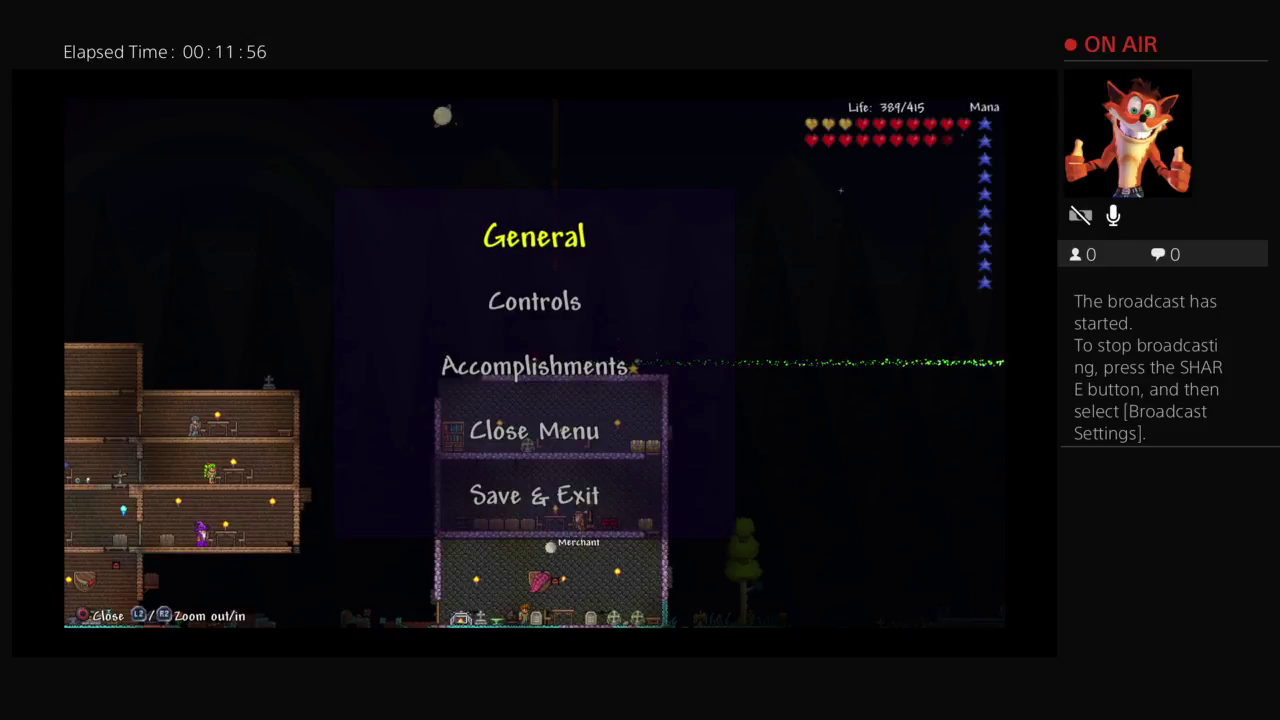
key(Escape)
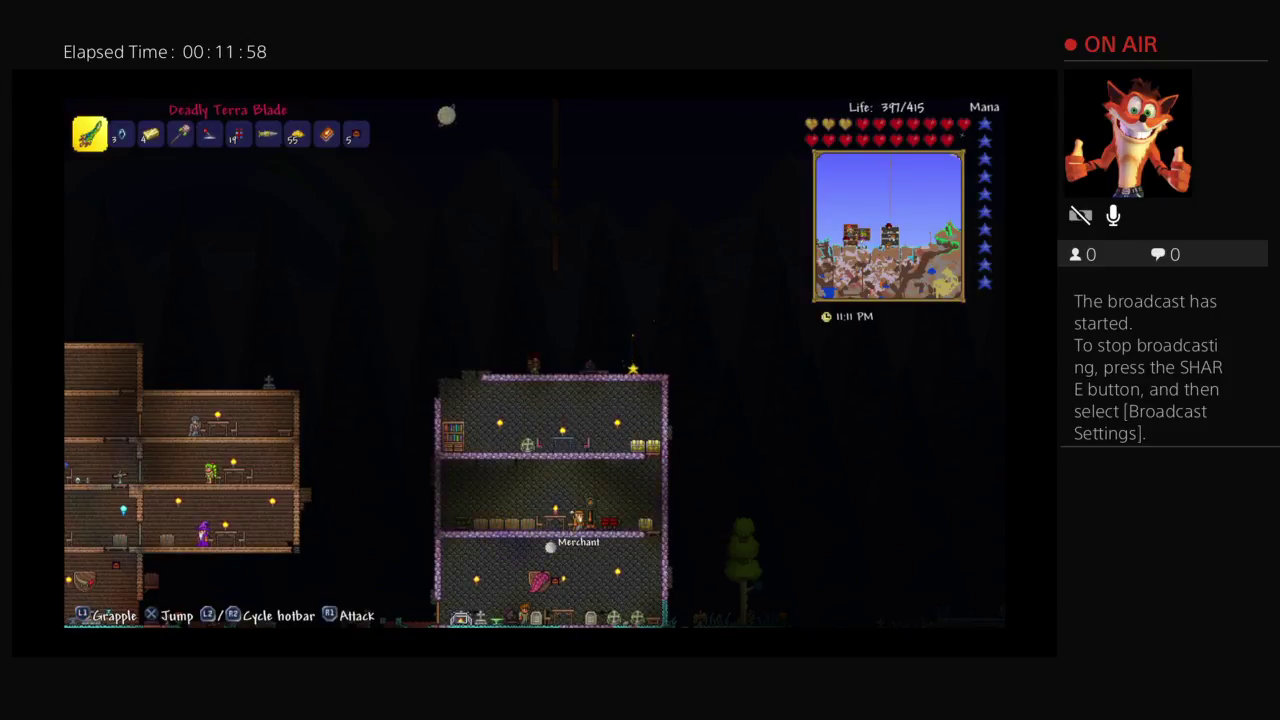